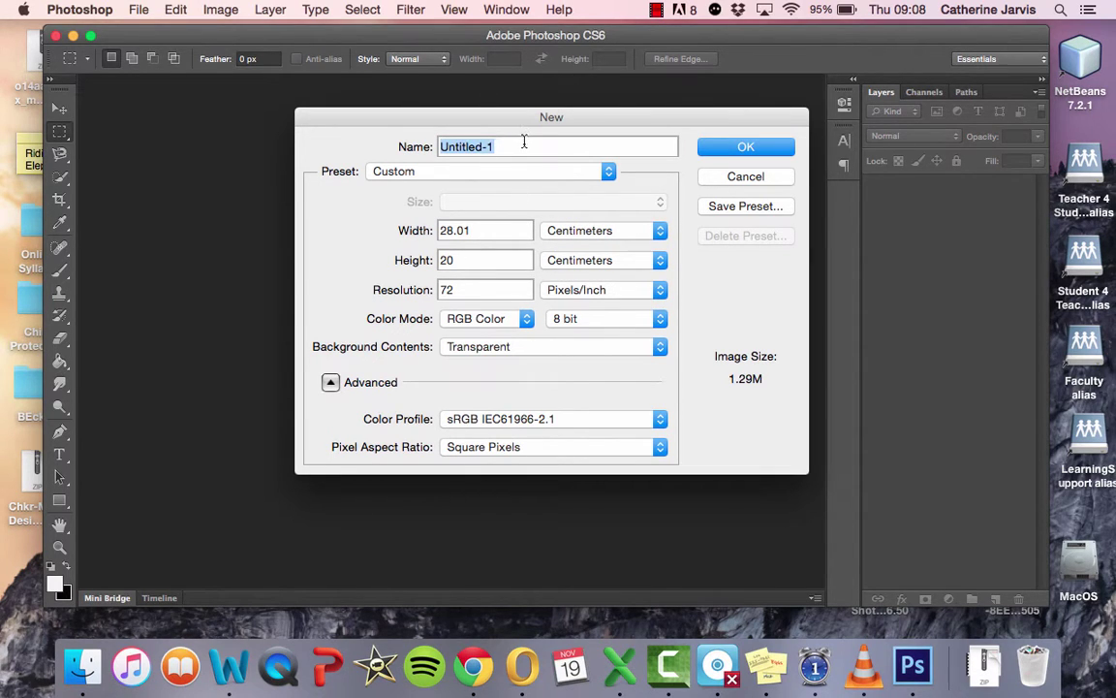
- Create a new document named Sunset, 28.01 × 20 cm at 72 pixels/inch, RGB, with a transparent background
{"action": "type", "text": "Sunset"}
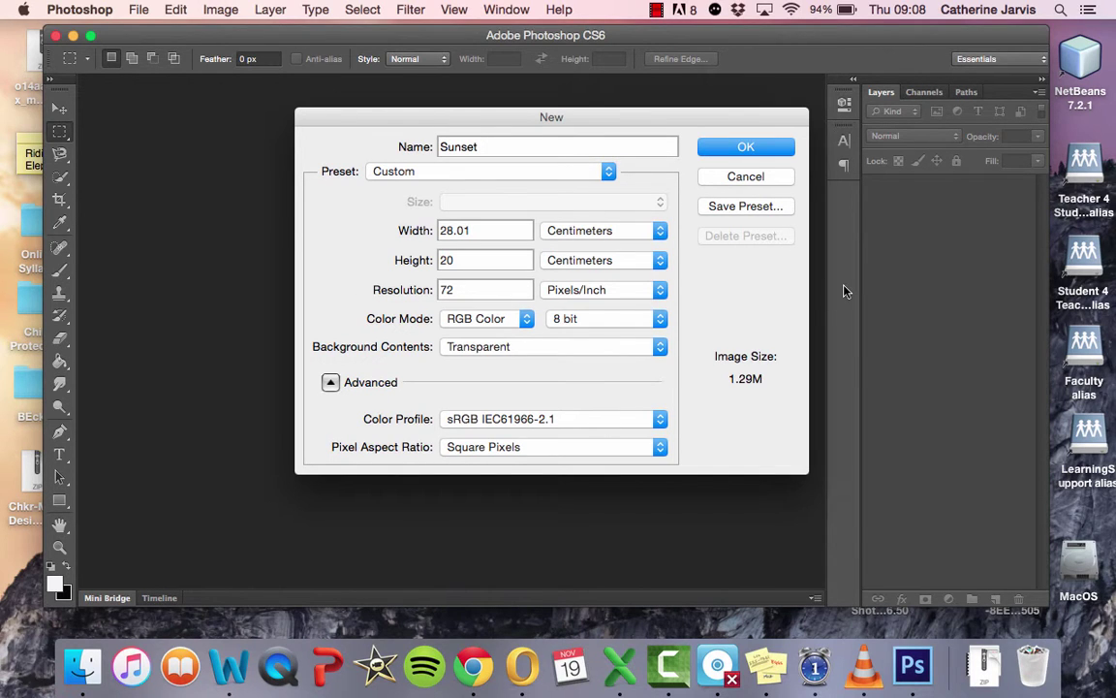
{"action": "left_click", "coordinate": [781, 139]}
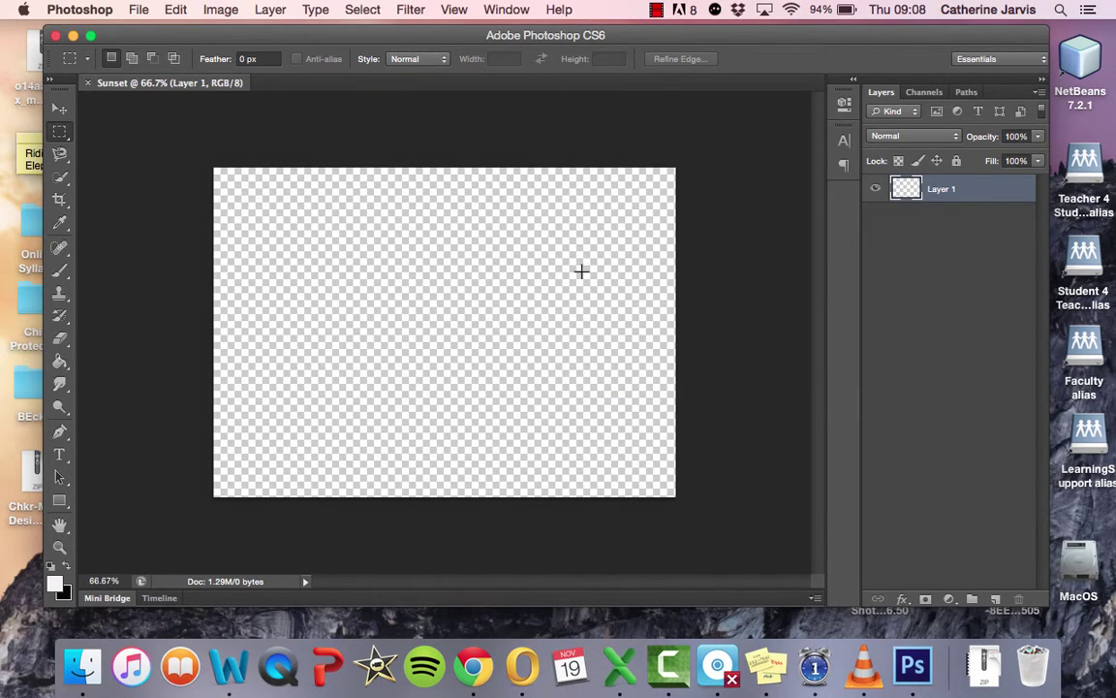
- Check the document's width and height in the Canvas Size settings
{"action": "left_click", "coordinate": [221, 9]}
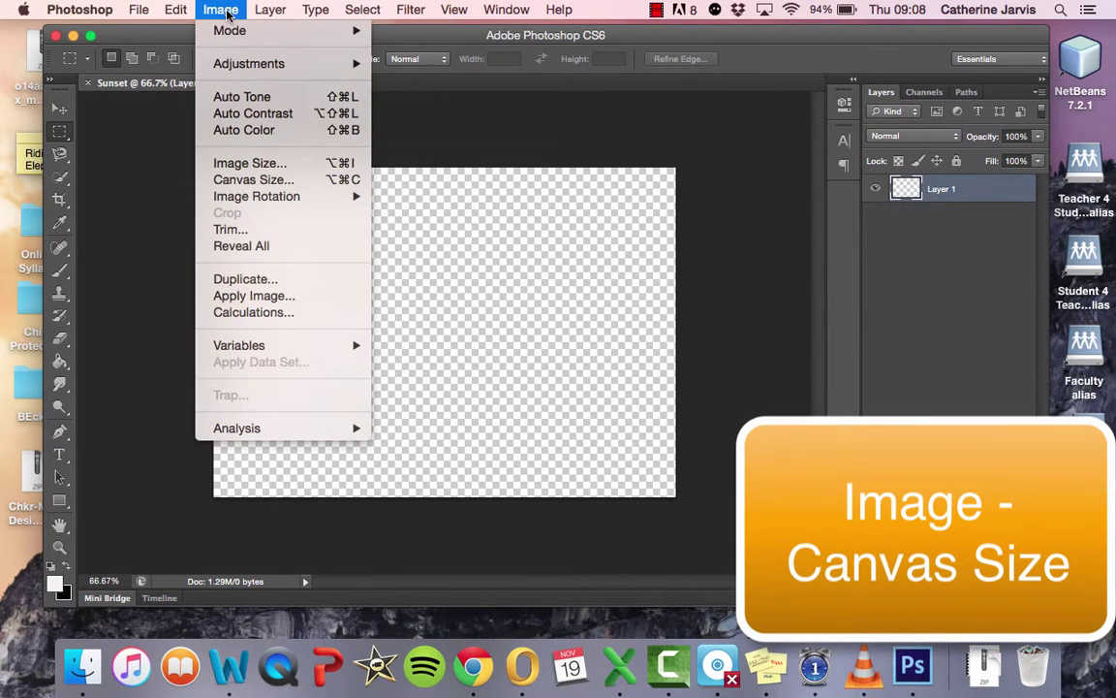
{"action": "left_click", "coordinate": [273, 180]}
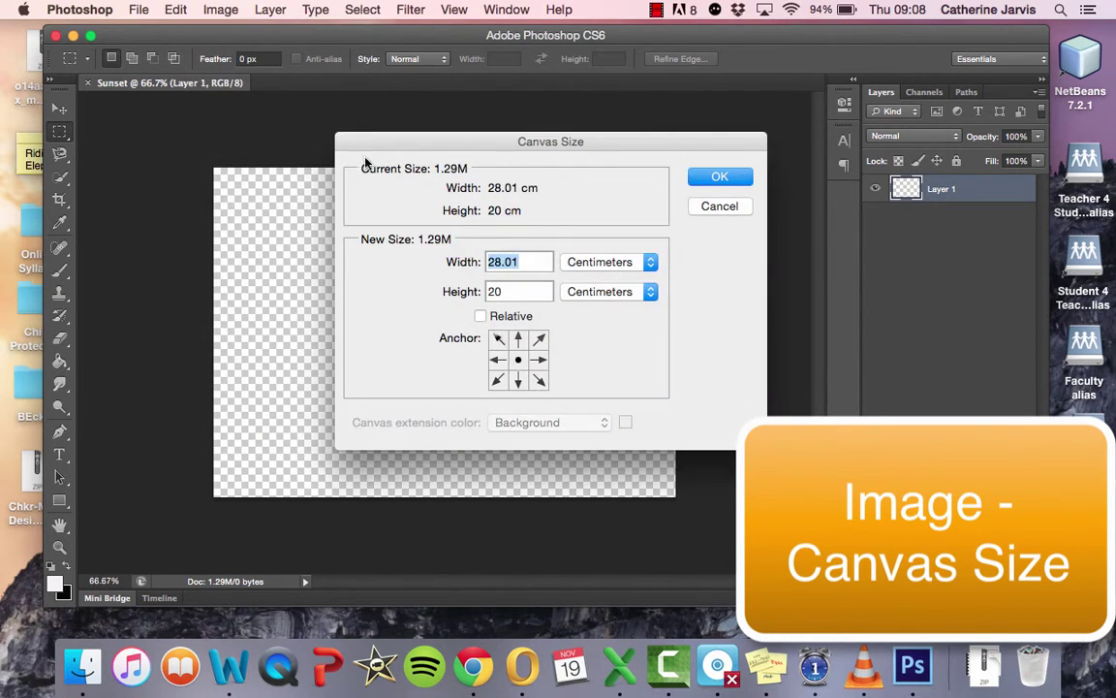
{"action": "left_click", "coordinate": [737, 184]}
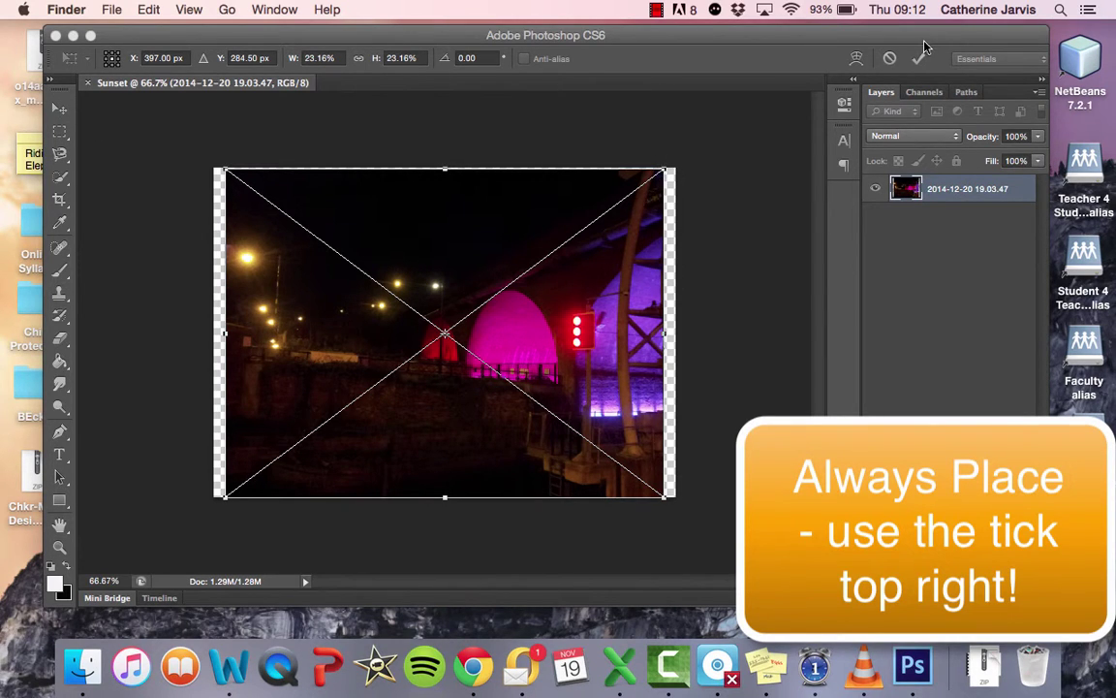
- Activate the Move tool and confirm placing the night photo on the canvas
{"action": "left_click", "coordinate": [70, 107]}
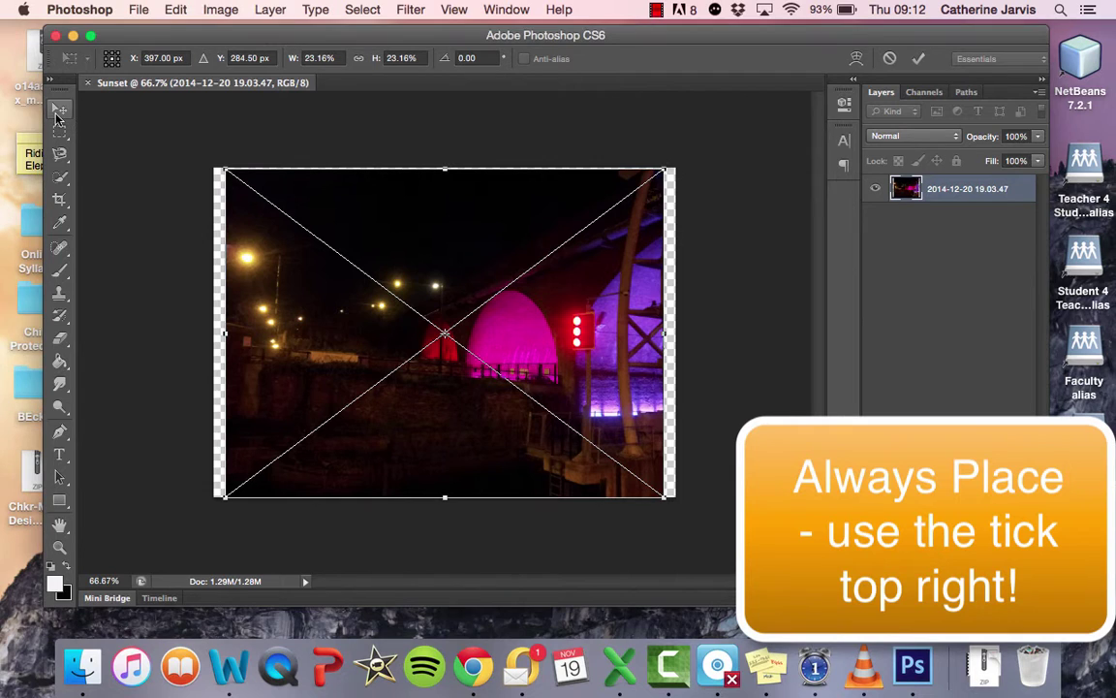
{"action": "left_click", "coordinate": [58, 109]}
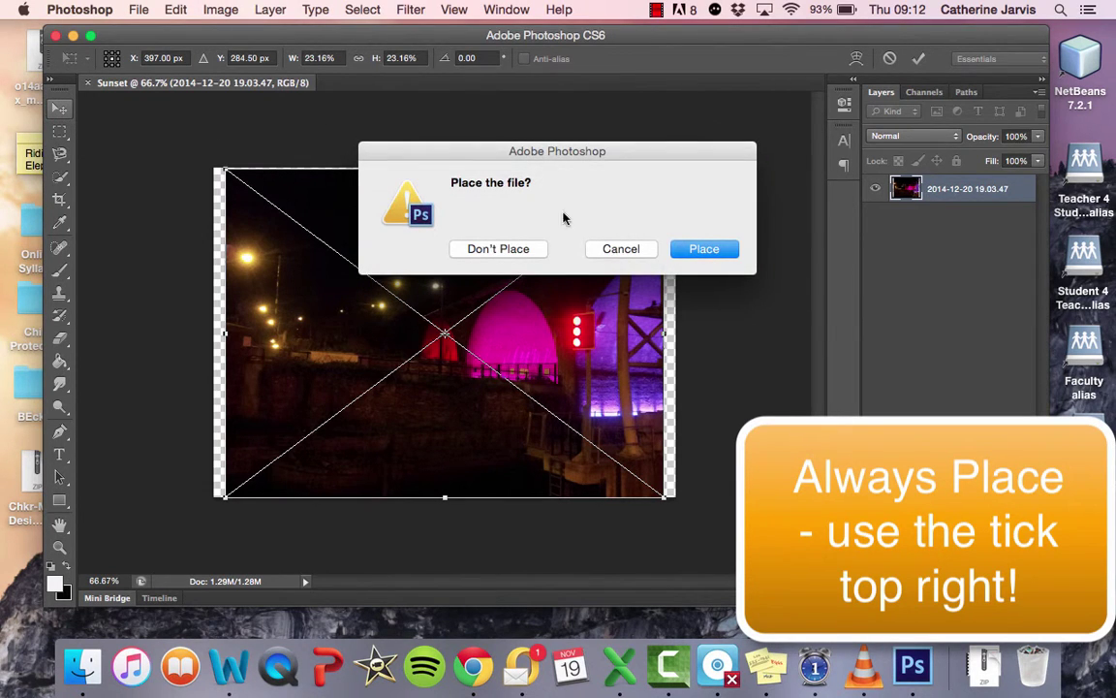
{"action": "left_click", "coordinate": [704, 250]}
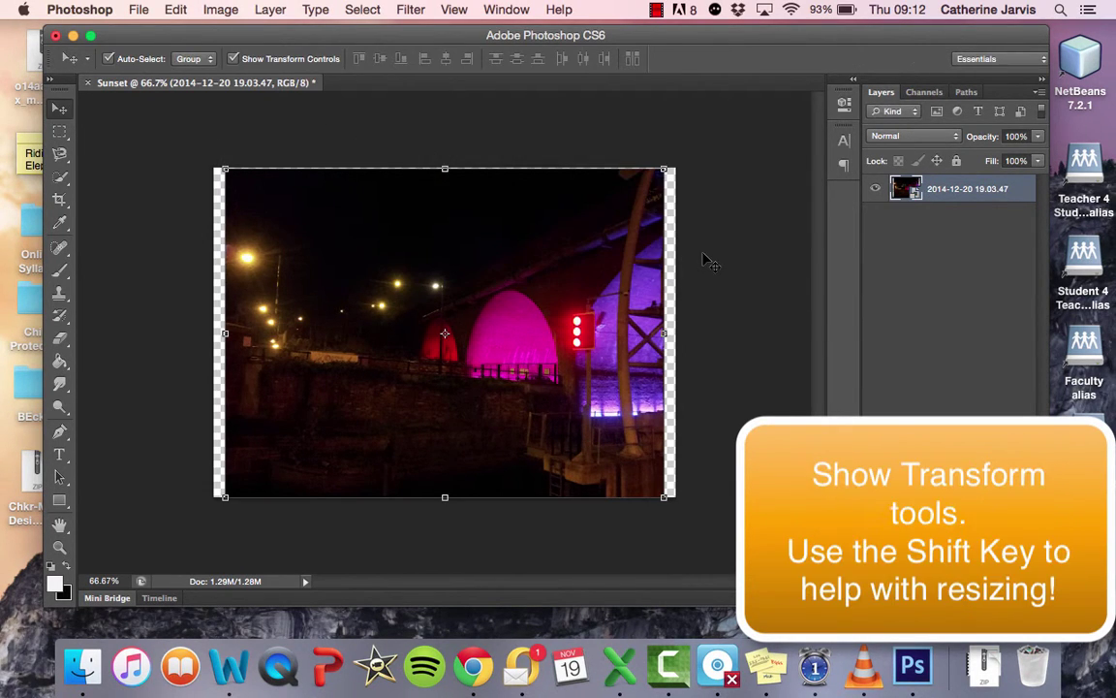
{"action": "left_click", "coordinate": [234, 59]}
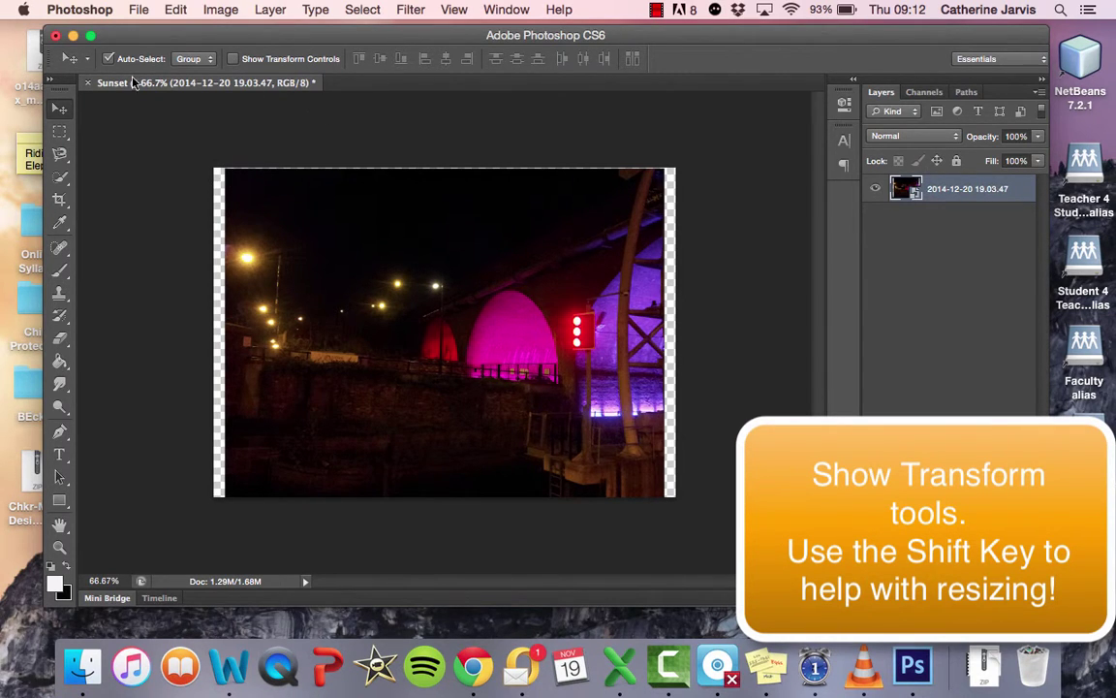
{"action": "left_click", "coordinate": [232, 59]}
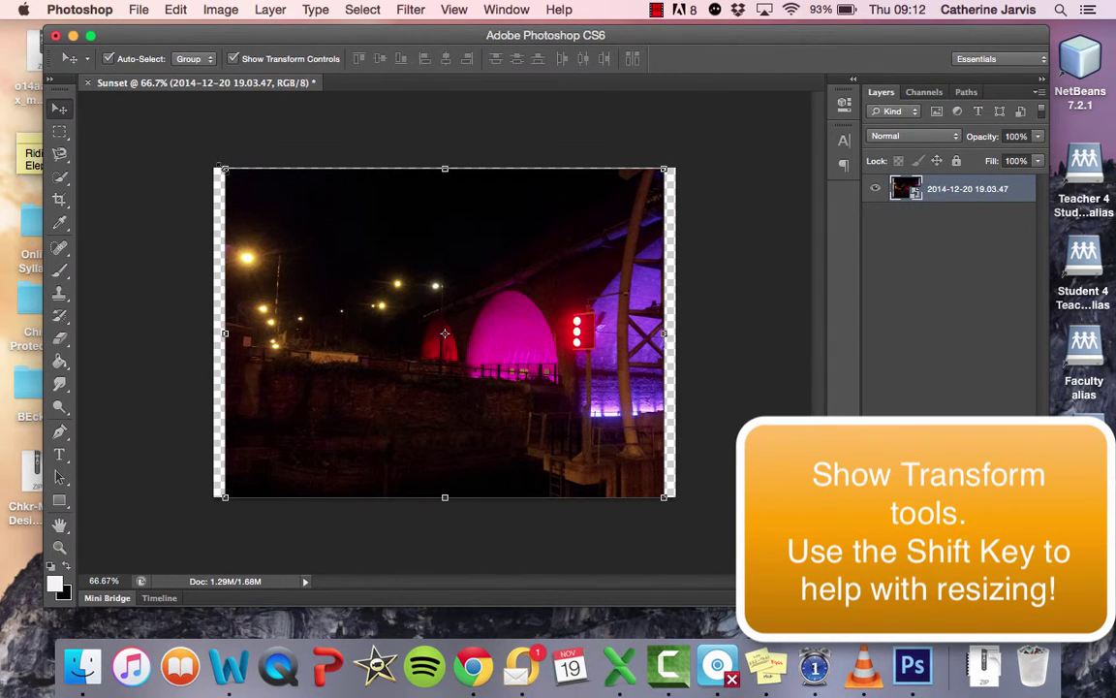
{"action": "left_click_drag", "start_coordinate": [218, 165], "coordinate": [329, 263]}
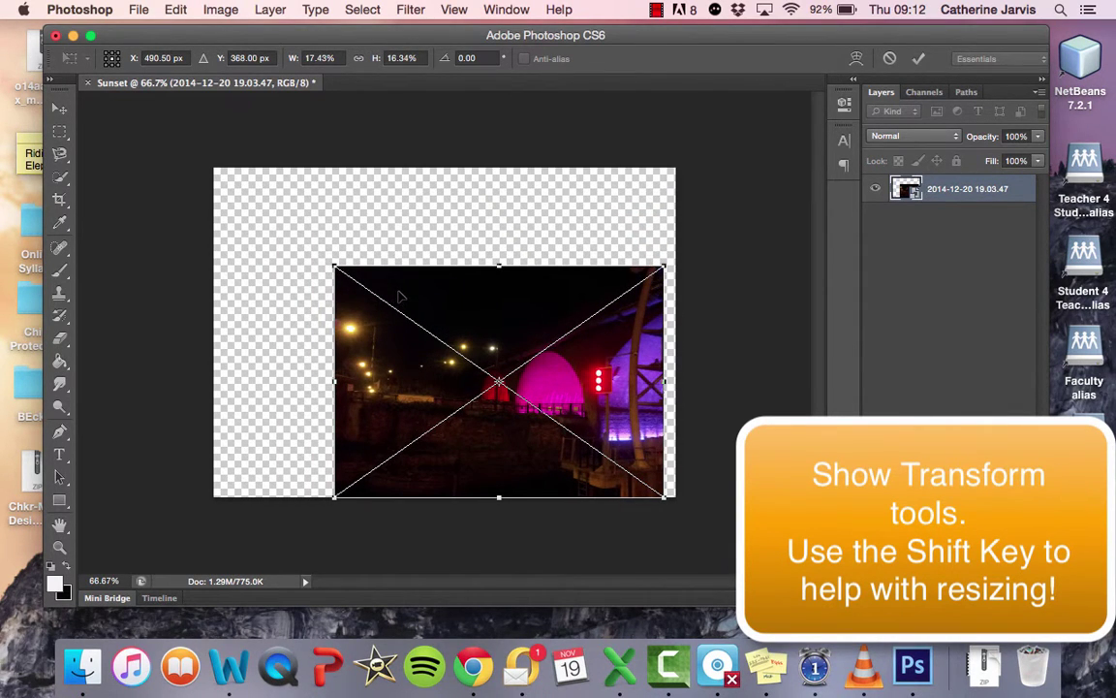
{"action": "key", "text": "super+z"}
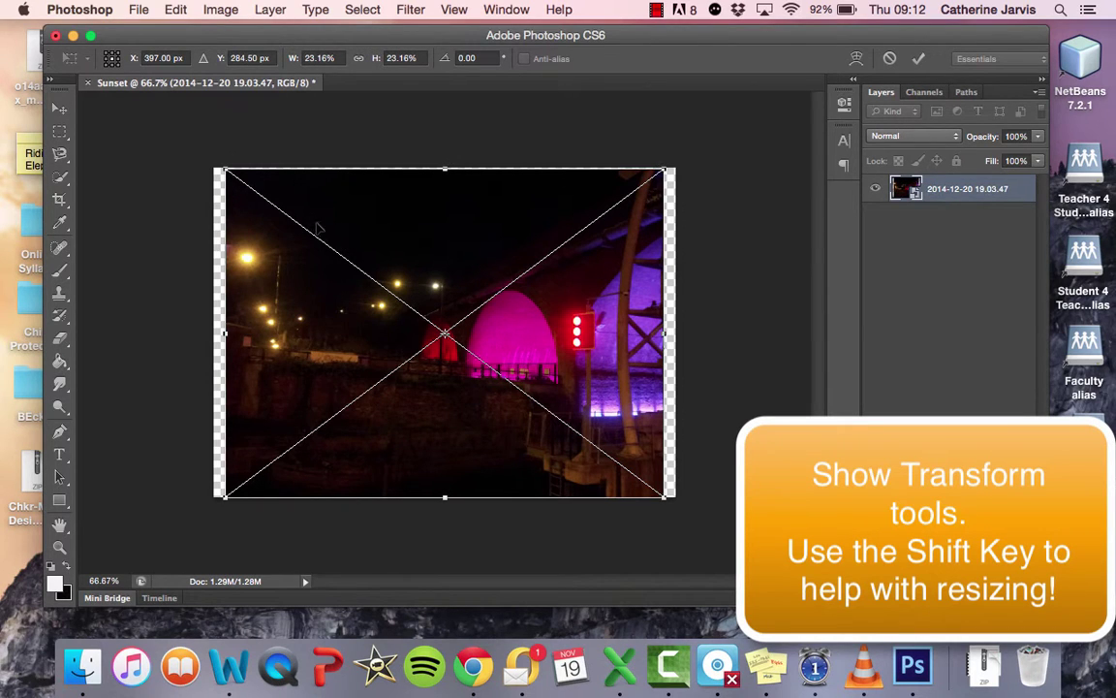
- Scale the placed photo to about 19% width and 20% height, move it near the canvas centre, and apply the transform
{"action": "left_click_drag", "start_coordinate": [226, 168], "coordinate": [309, 218]}
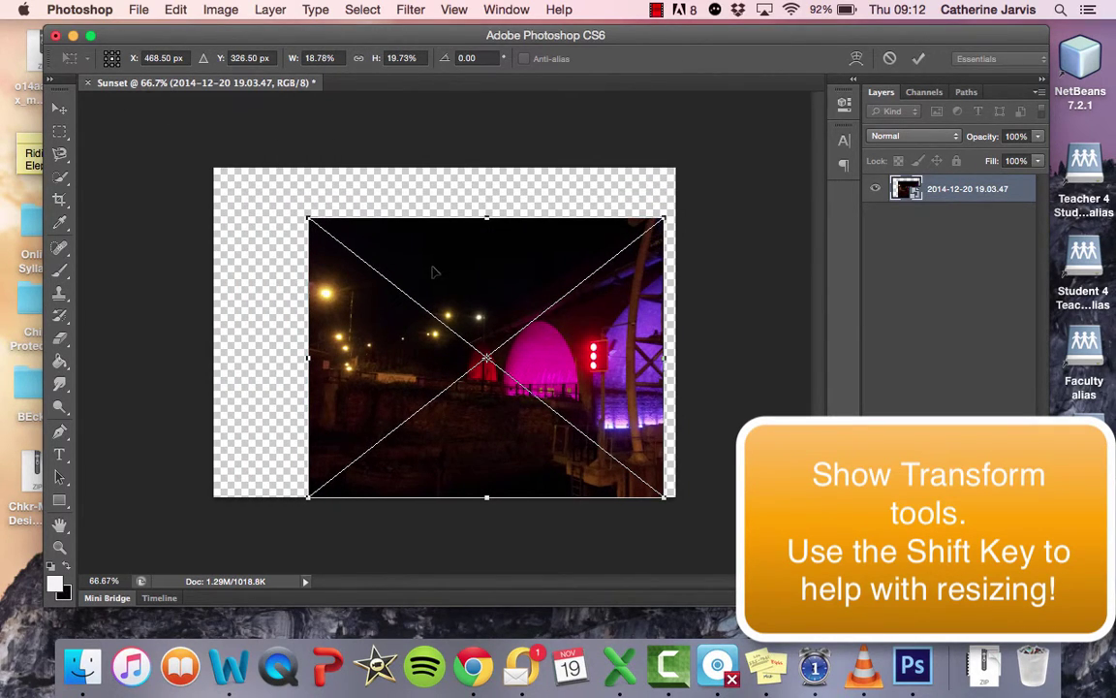
{"action": "left_click_drag", "start_coordinate": [435, 273], "coordinate": [388, 251]}
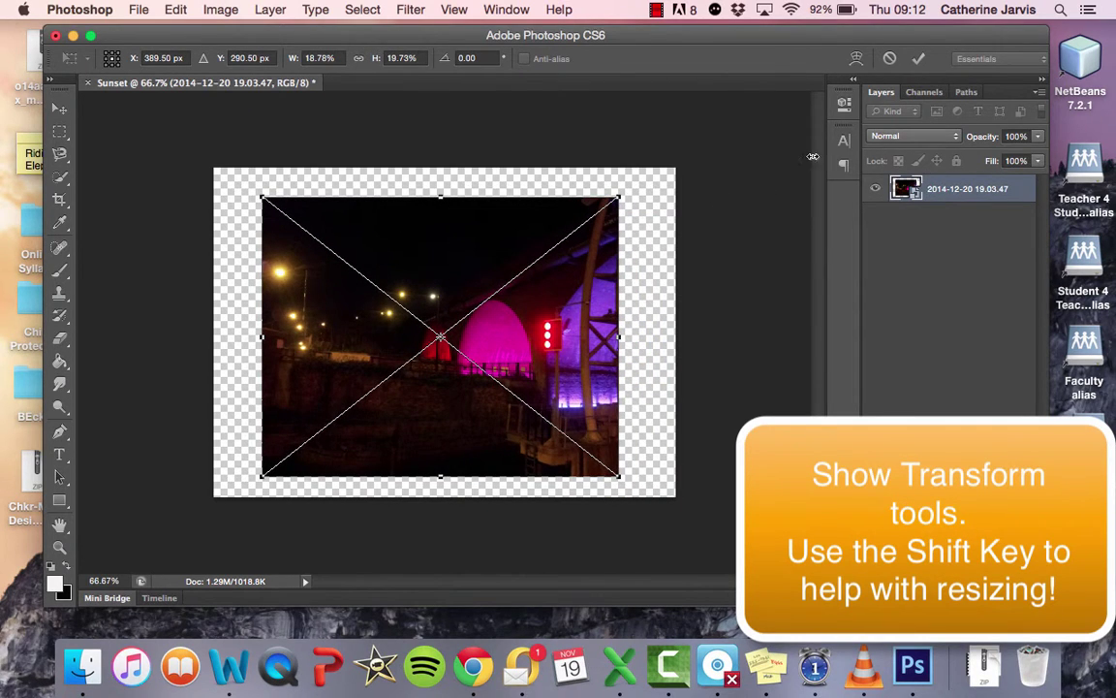
{"action": "left_click", "coordinate": [920, 60]}
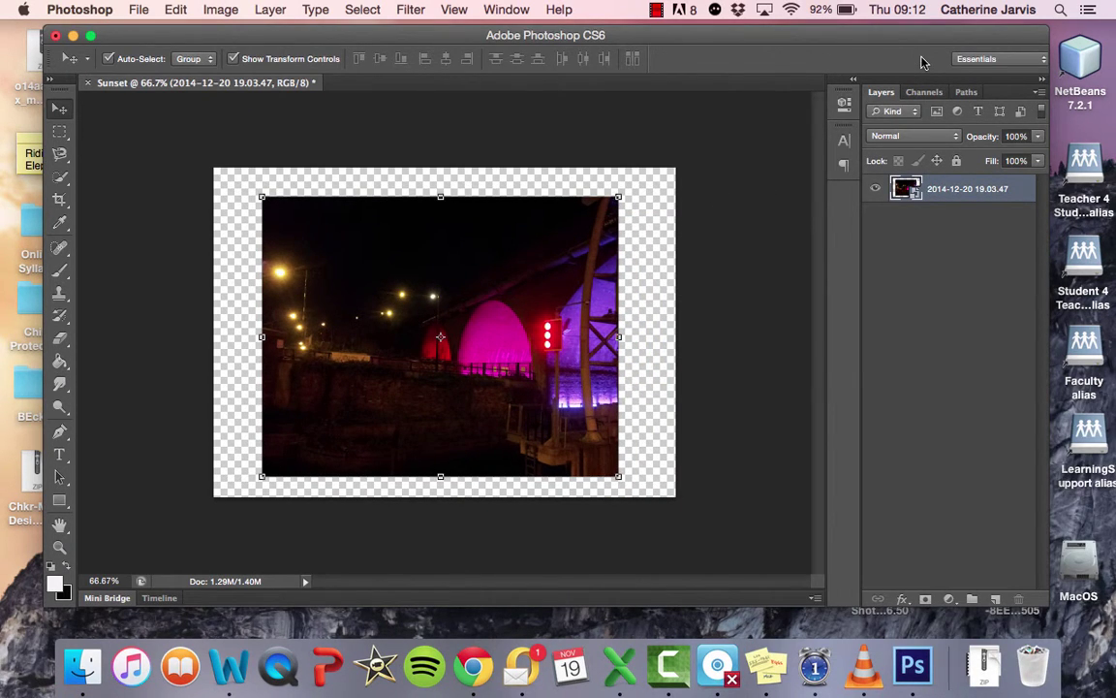
- Select a small rectangle of the photo's dark sky with the Rectangular Marquee, and deselect it
{"action": "left_click", "coordinate": [61, 136]}
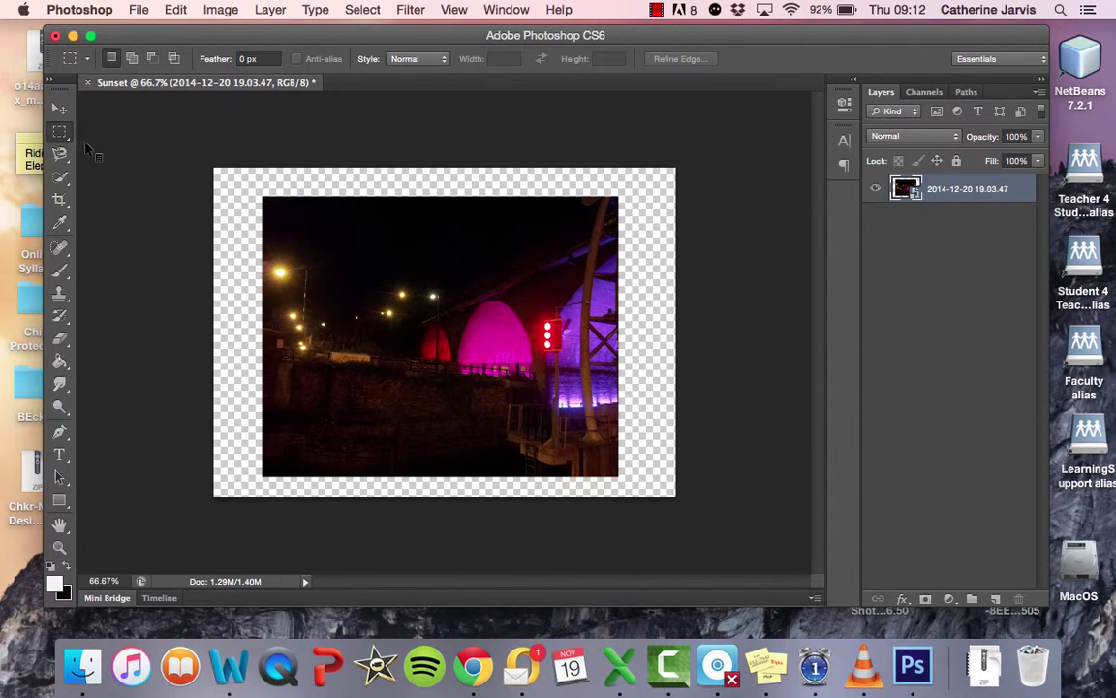
{"action": "left_click", "coordinate": [65, 141]}
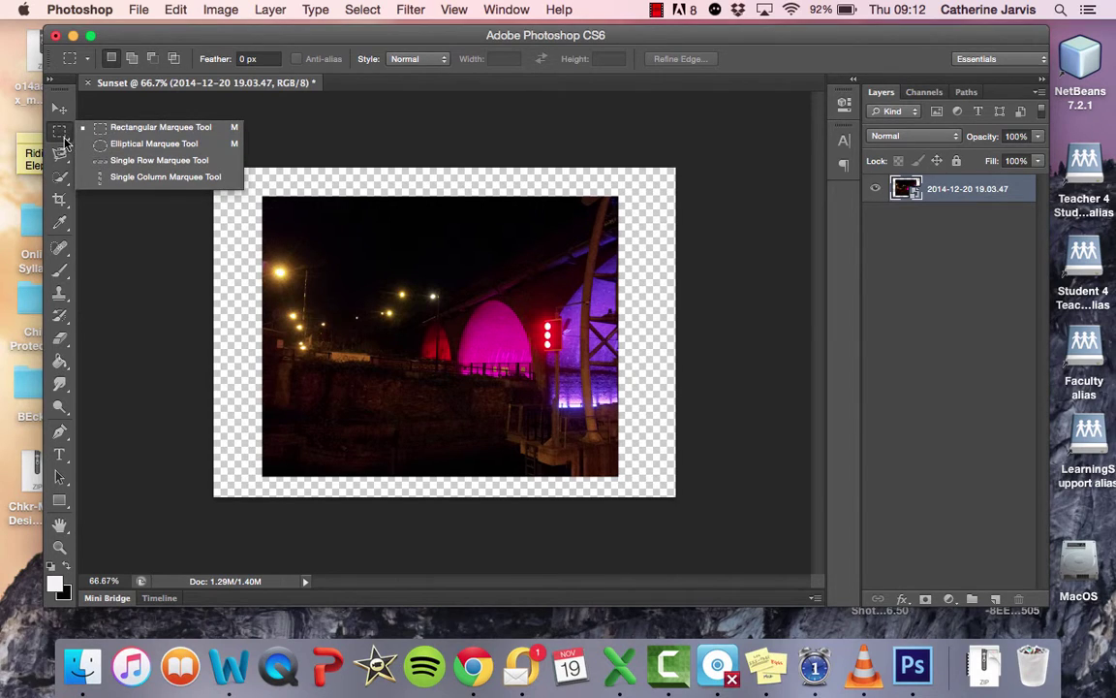
{"action": "left_click", "coordinate": [122, 127]}
{"action": "left_click_drag", "start_coordinate": [290, 203], "coordinate": [366, 264]}
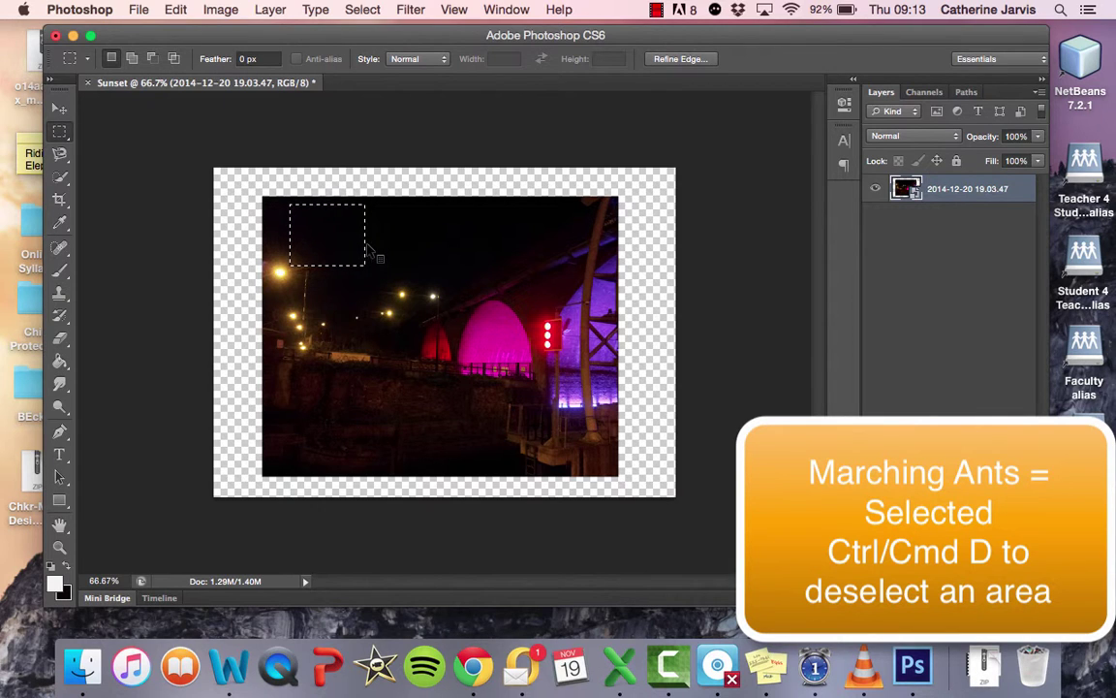
{"action": "left_click", "coordinate": [64, 107]}
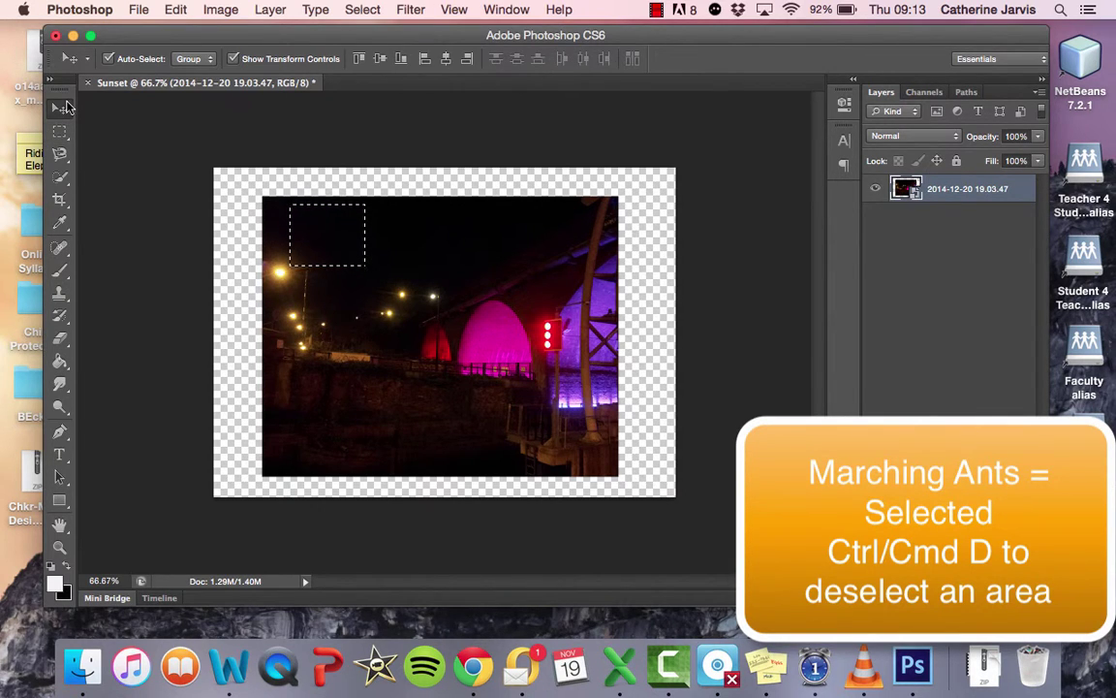
{"action": "key", "text": "super+d"}
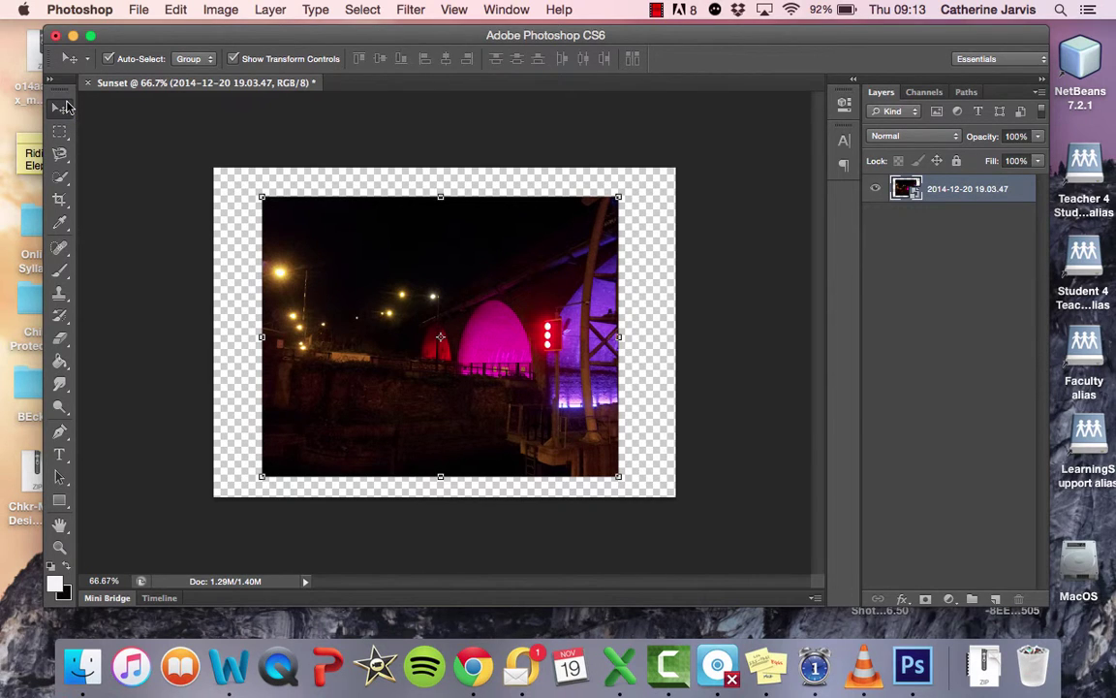
- Outline the pink arch as a selection with the Magnetic Lasso, and deselect it
{"action": "left_click", "coordinate": [61, 155]}
{"action": "left_click", "coordinate": [62, 155]}
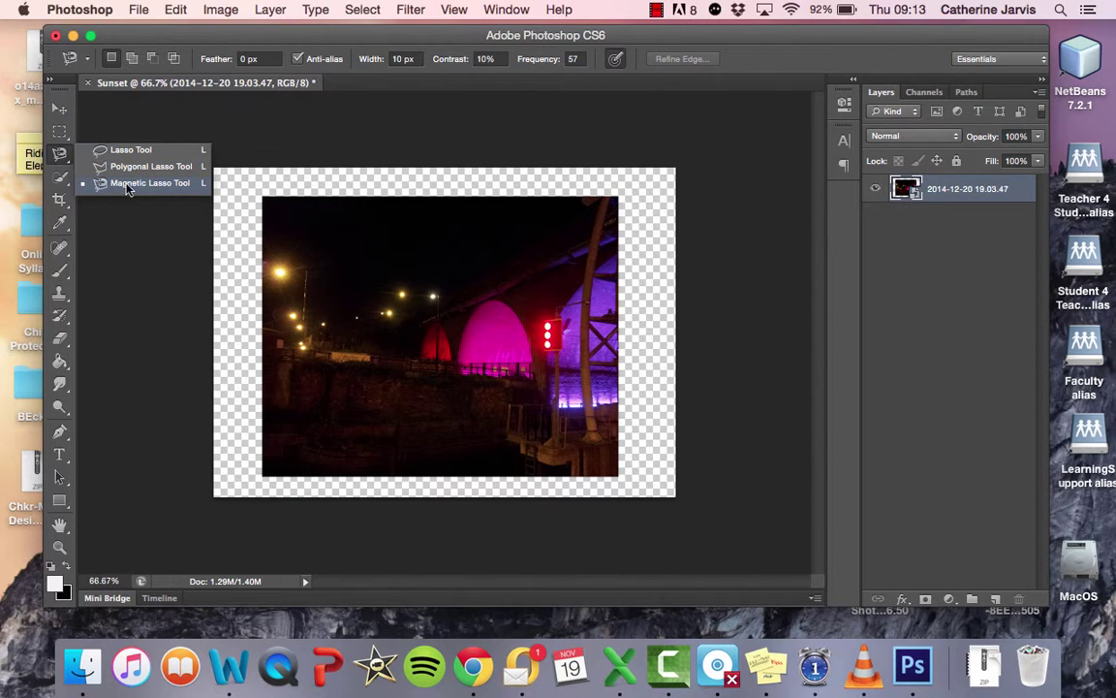
{"action": "left_click", "coordinate": [181, 186]}
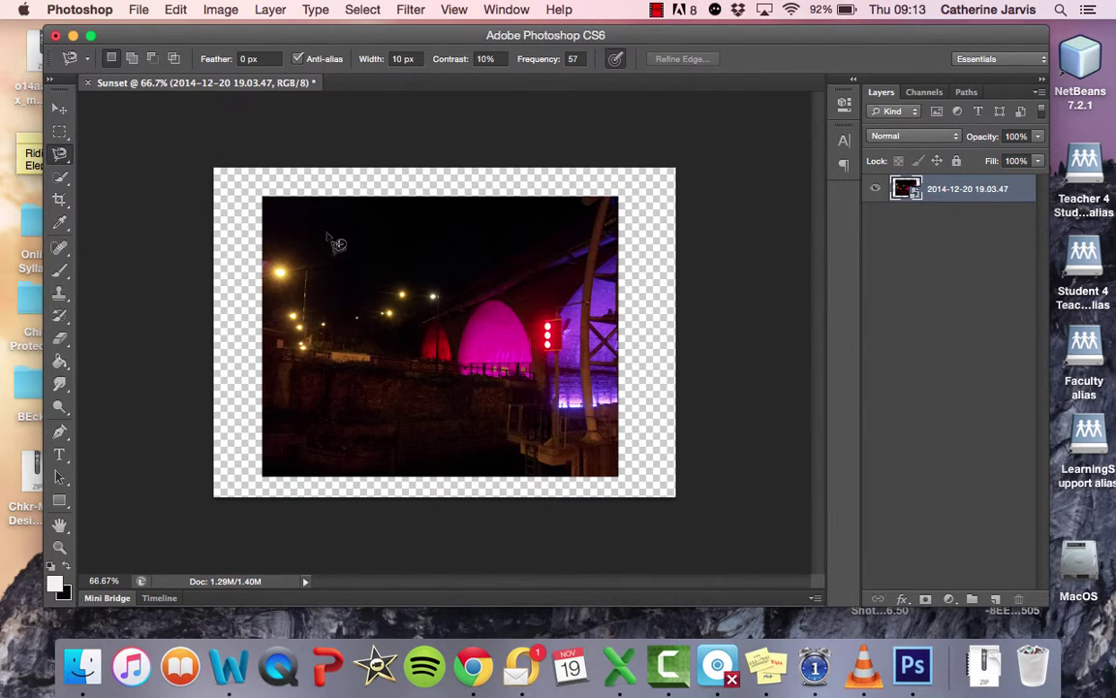
{"action": "left_click", "coordinate": [459, 353]}
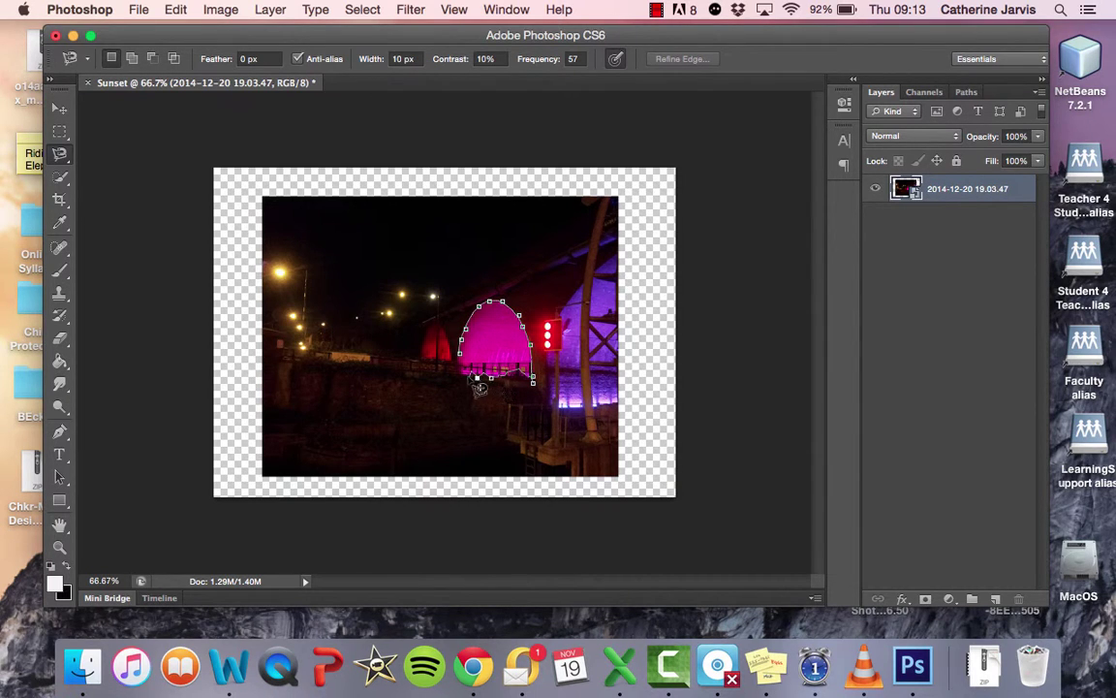
{"action": "key", "text": "Return"}
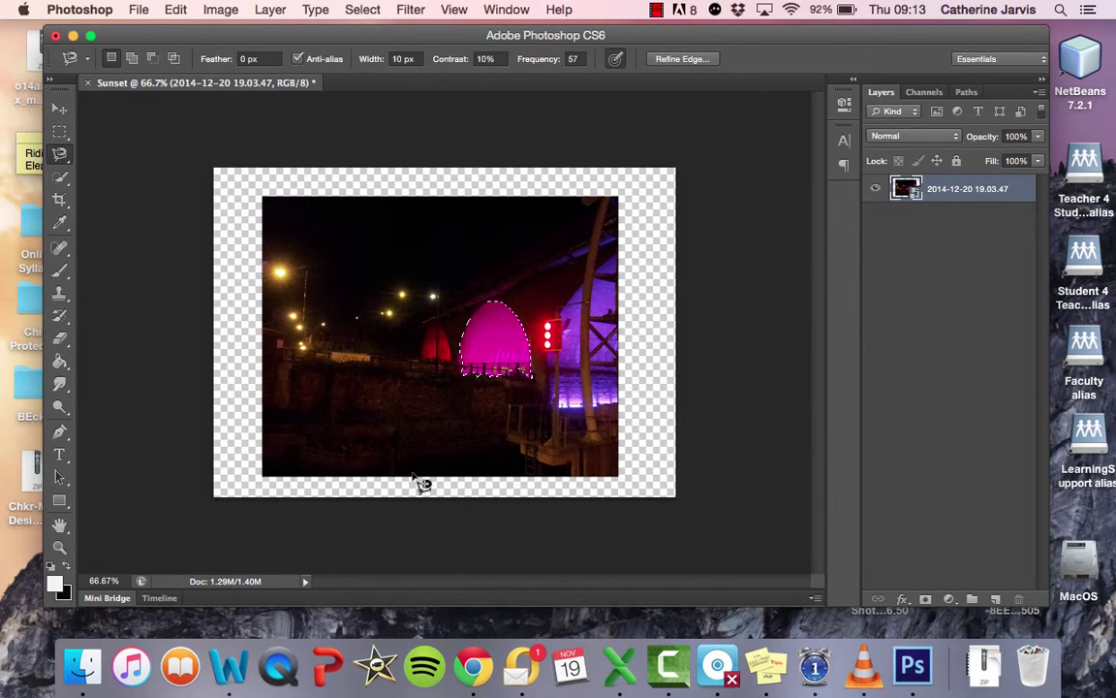
{"action": "key", "text": "super+d"}
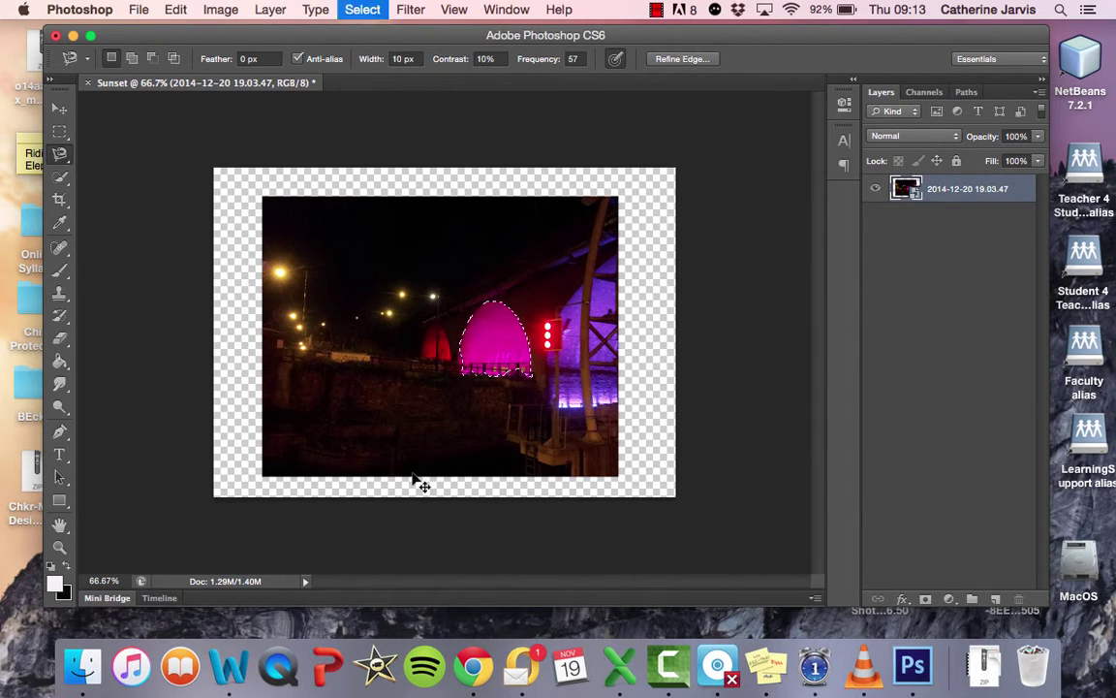
{"action": "left_click", "coordinate": [62, 179]}
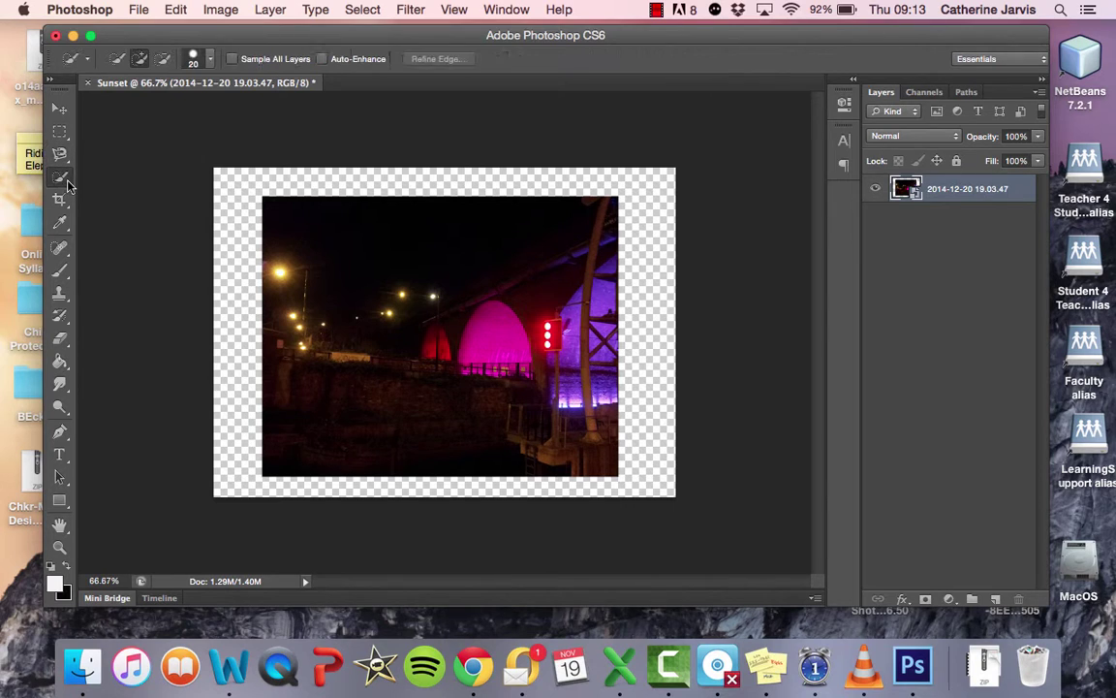
{"action": "left_click", "coordinate": [68, 185]}
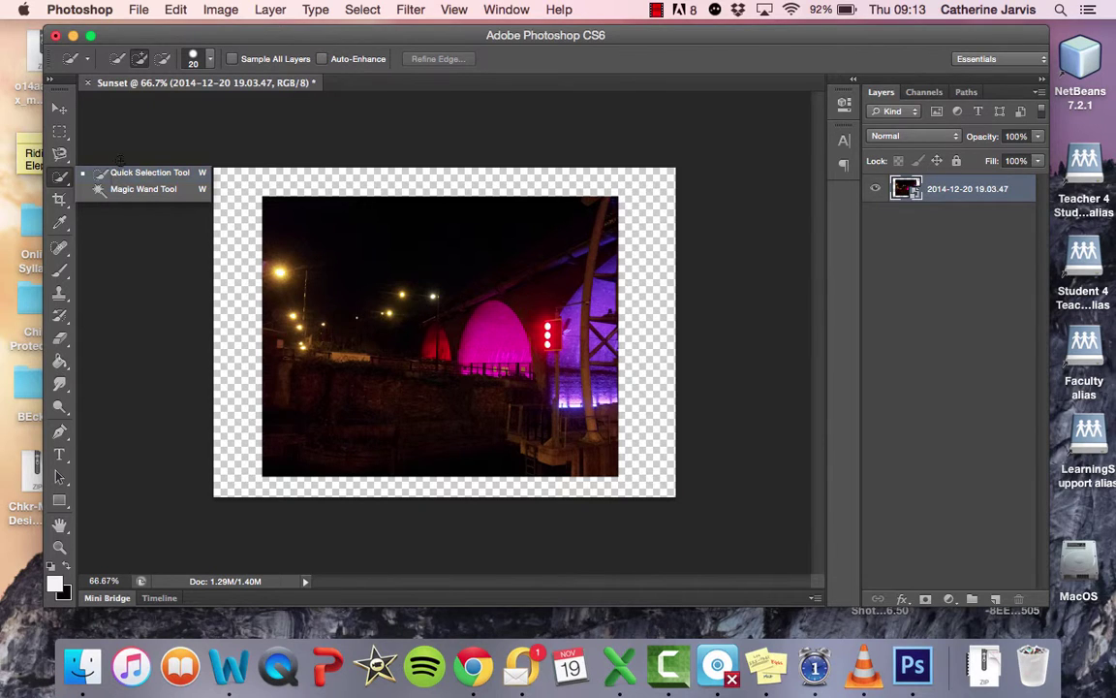
- Sample the pink arch and red traffic light with the Eyedropper, finishing on the purple arch as foreground colour (R 121, G 59, B 218)
{"action": "left_click", "coordinate": [62, 231]}
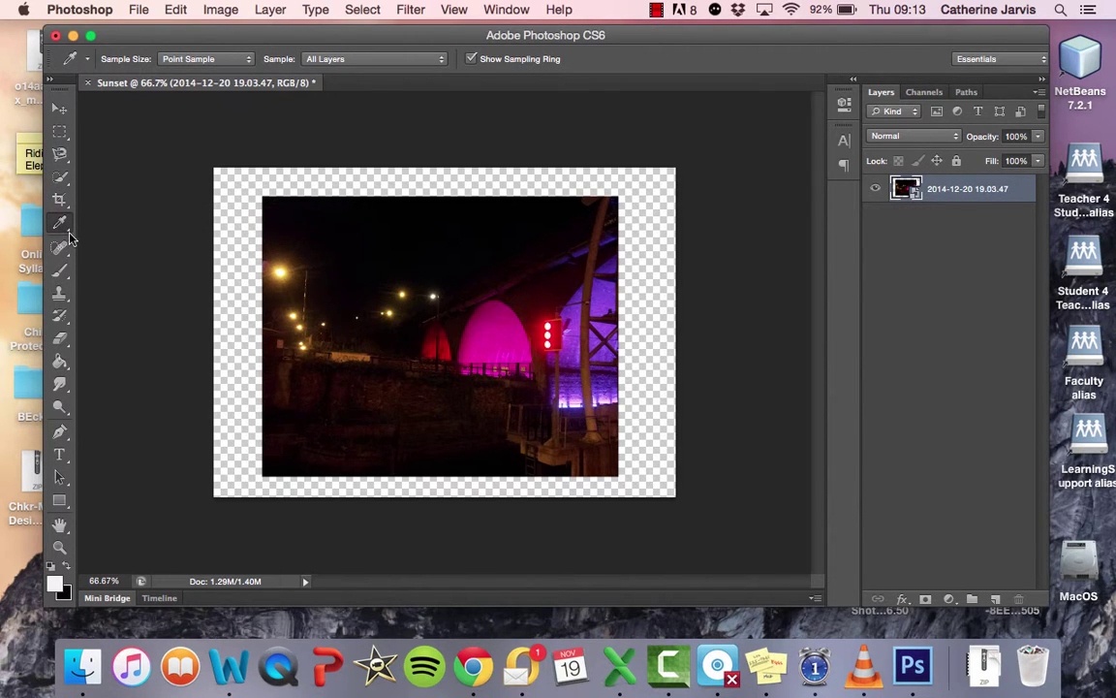
{"action": "left_click", "coordinate": [68, 235]}
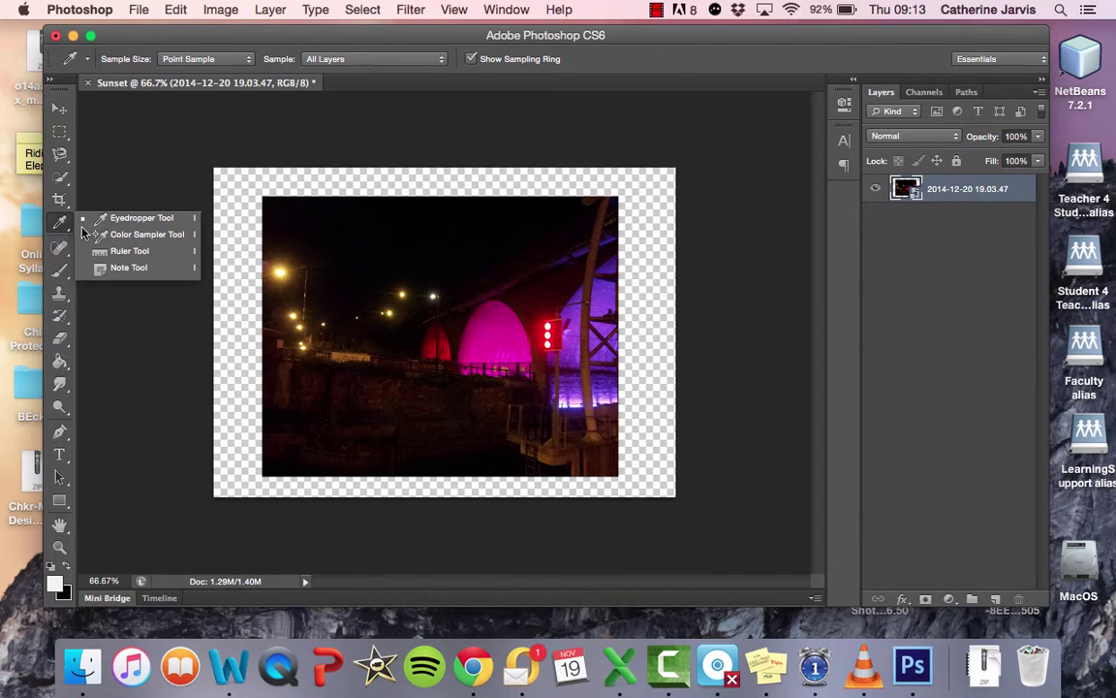
{"action": "left_click", "coordinate": [146, 219]}
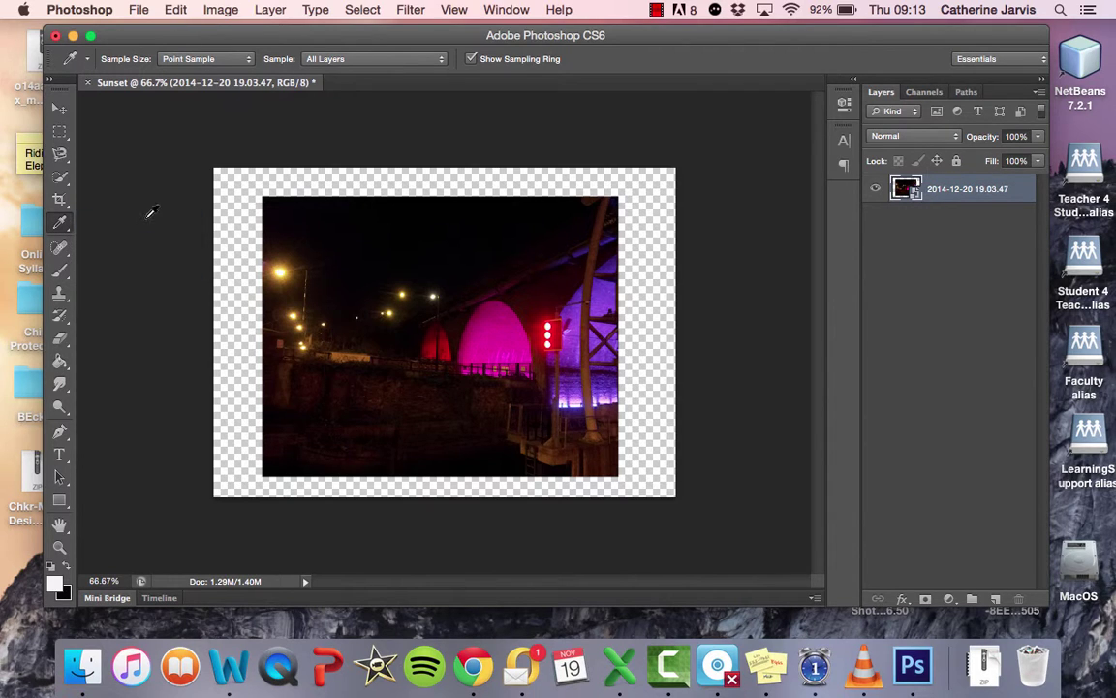
{"action": "left_click", "coordinate": [496, 325]}
{"action": "left_click", "coordinate": [548, 326]}
{"action": "left_click", "coordinate": [495, 312]}
{"action": "left_click", "coordinate": [610, 291]}
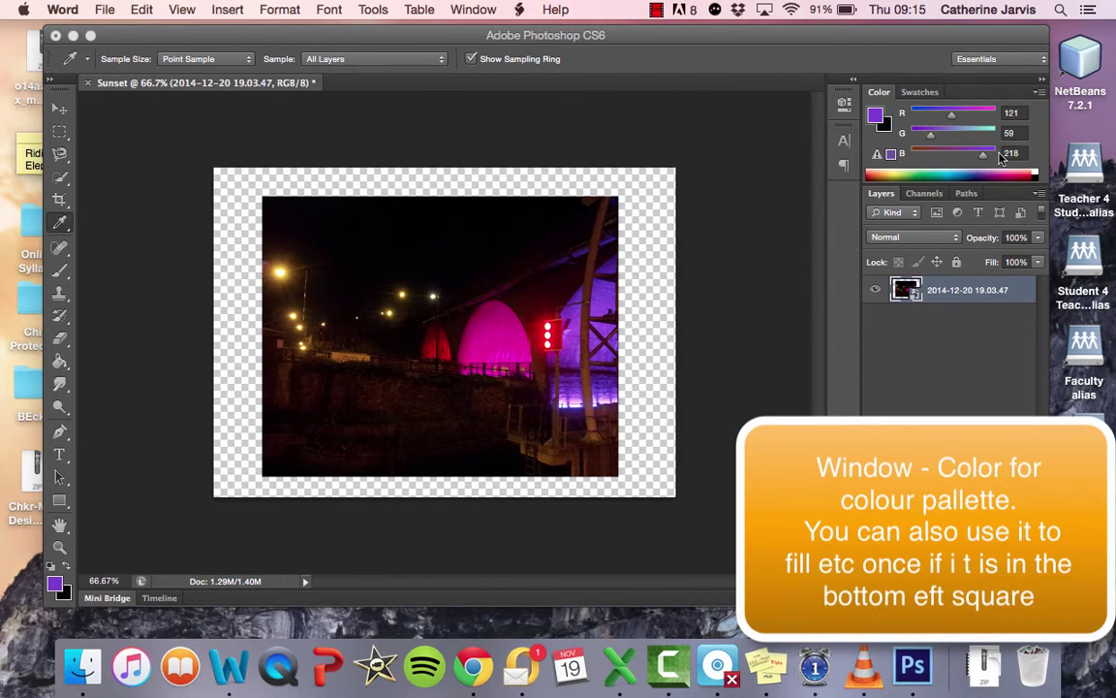
- Switch back to Photoshop and check that the Color panel is enabled
{"action": "left_click", "coordinate": [473, 10]}
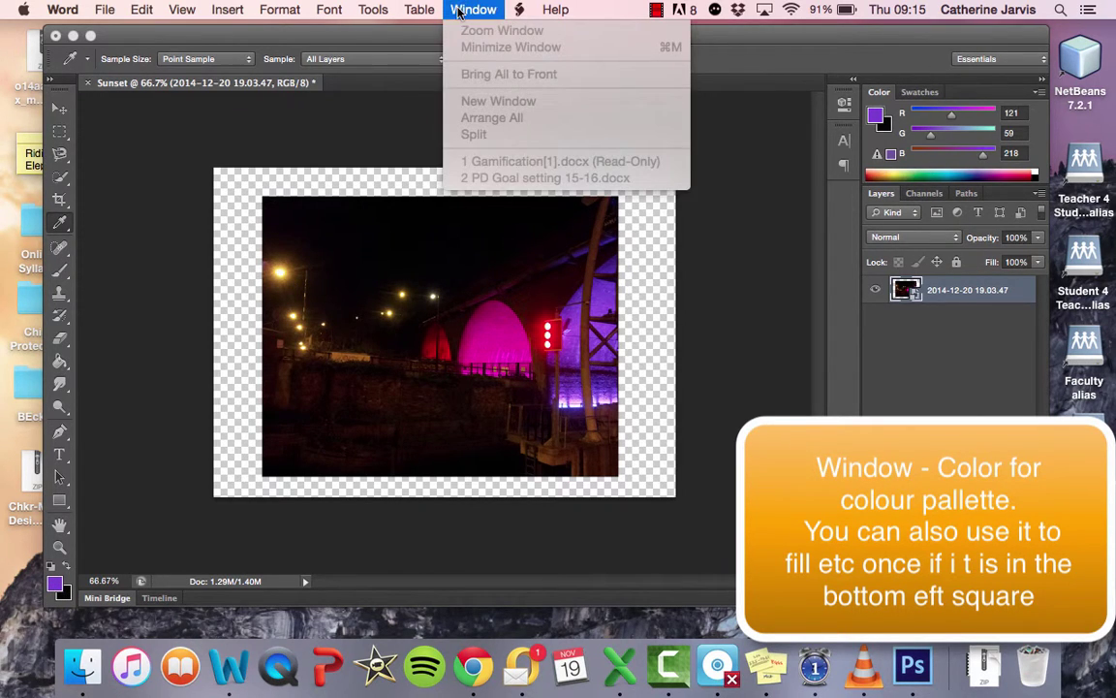
{"action": "left_click", "coordinate": [336, 29]}
{"action": "left_click", "coordinate": [507, 9]}
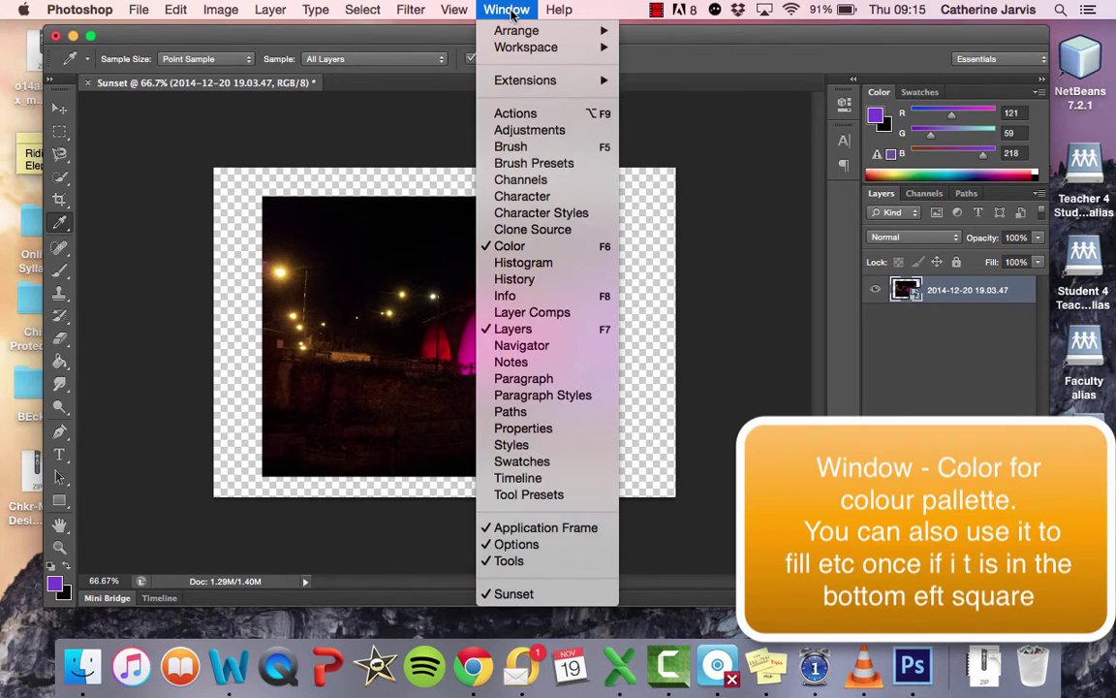
{"action": "left_click", "coordinate": [881, 122]}
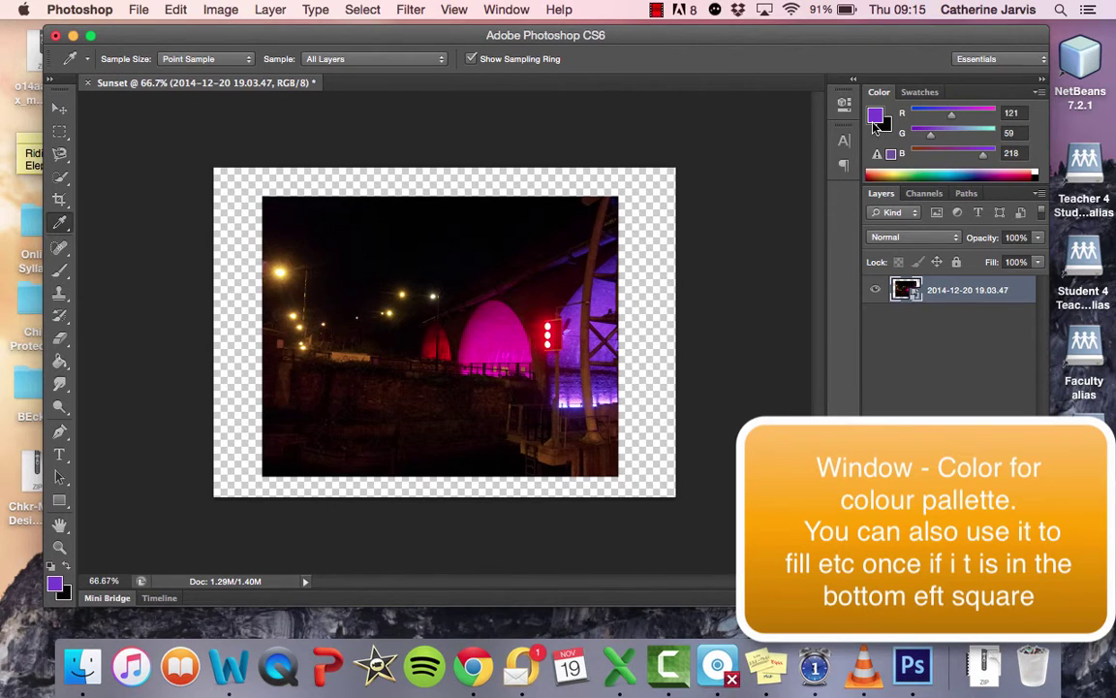
- Save the purple foreground colour as a new swatch named ArchPurple
{"action": "left_click", "coordinate": [921, 92]}
{"action": "left_click", "coordinate": [994, 194]}
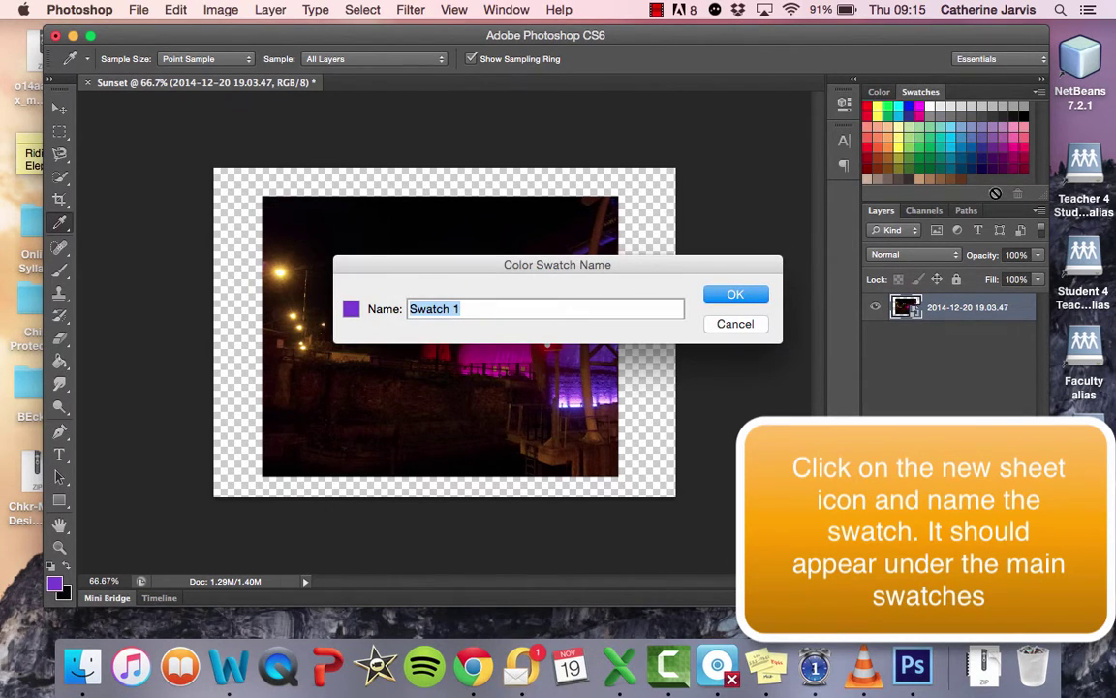
{"action": "type", "text": "Purple"}
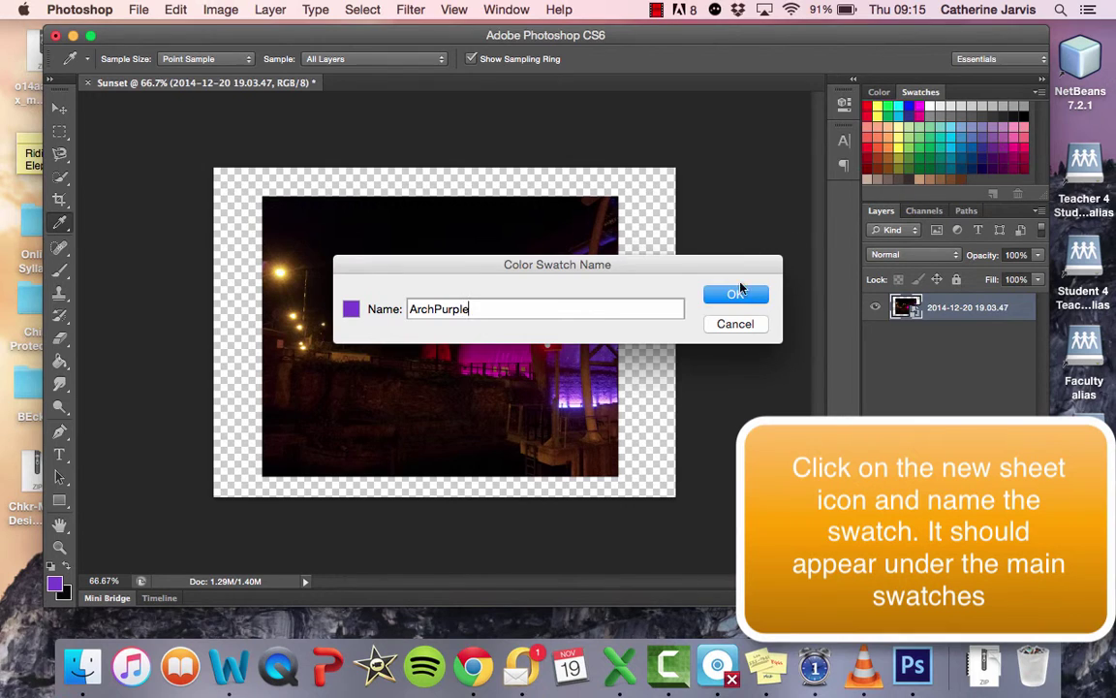
{"action": "key", "text": "Return"}
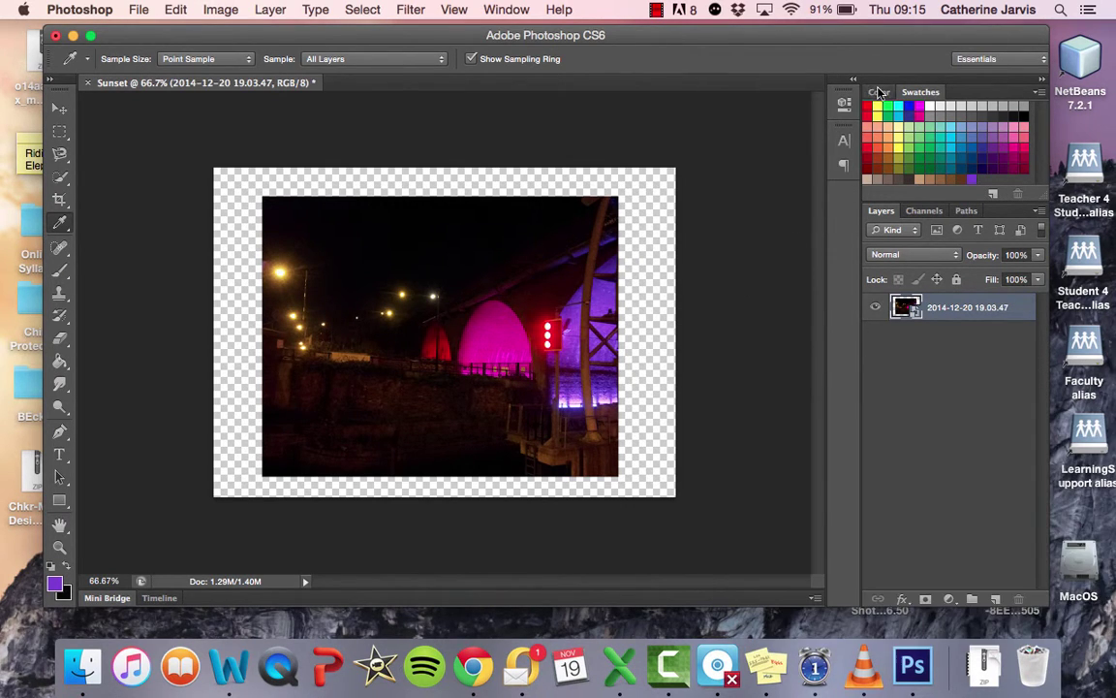
- Sample a yellow foreground colour from the photo's street light, and restore the foreground to the ArchPurple swatch
{"action": "left_click", "coordinate": [879, 92]}
{"action": "left_click", "coordinate": [916, 93]}
{"action": "left_click", "coordinate": [283, 268]}
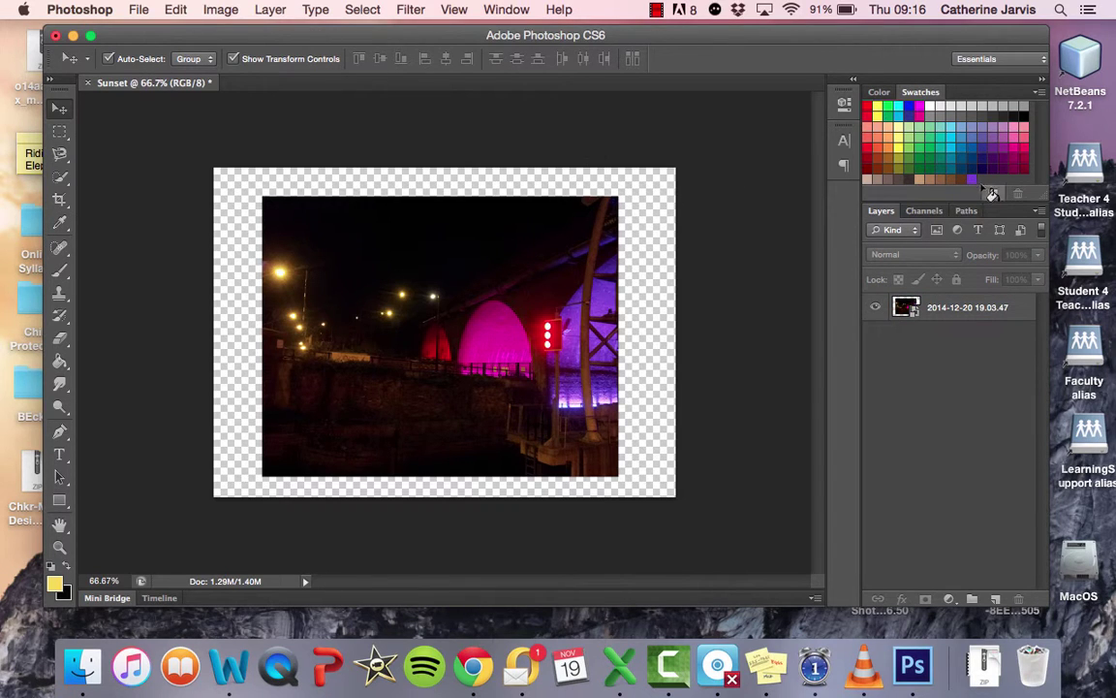
{"action": "left_click", "coordinate": [973, 177]}
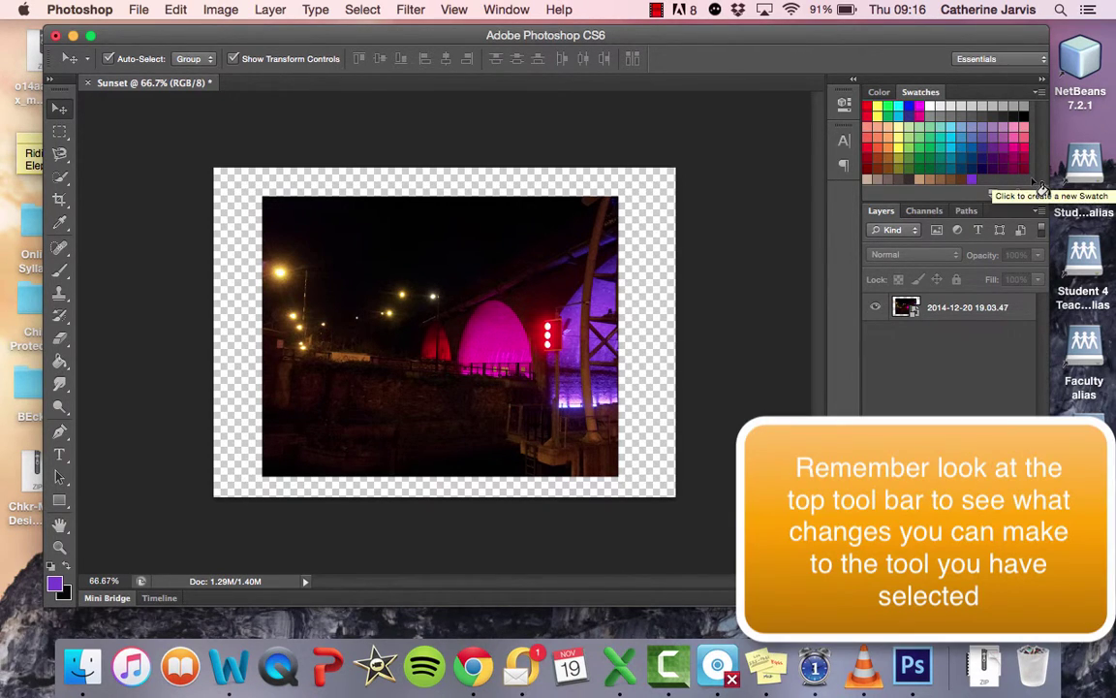
- Examine the tool variants grouped with the Spot Healing Brush and the Brush Tool
{"action": "left_click", "coordinate": [67, 258]}
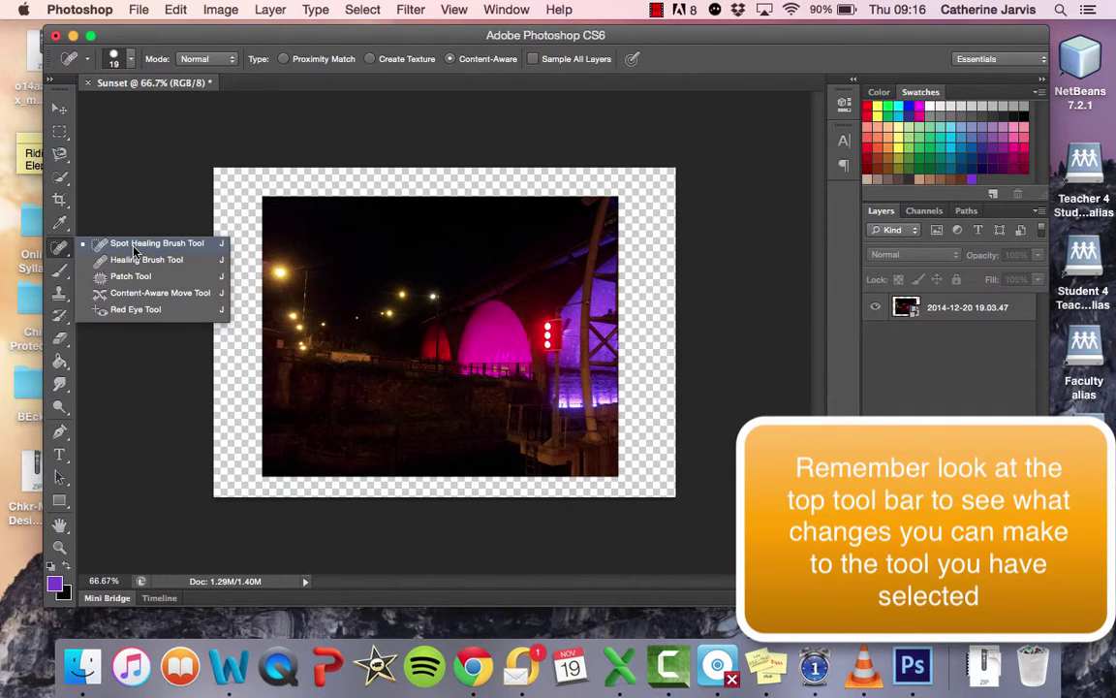
{"action": "left_click", "coordinate": [62, 279]}
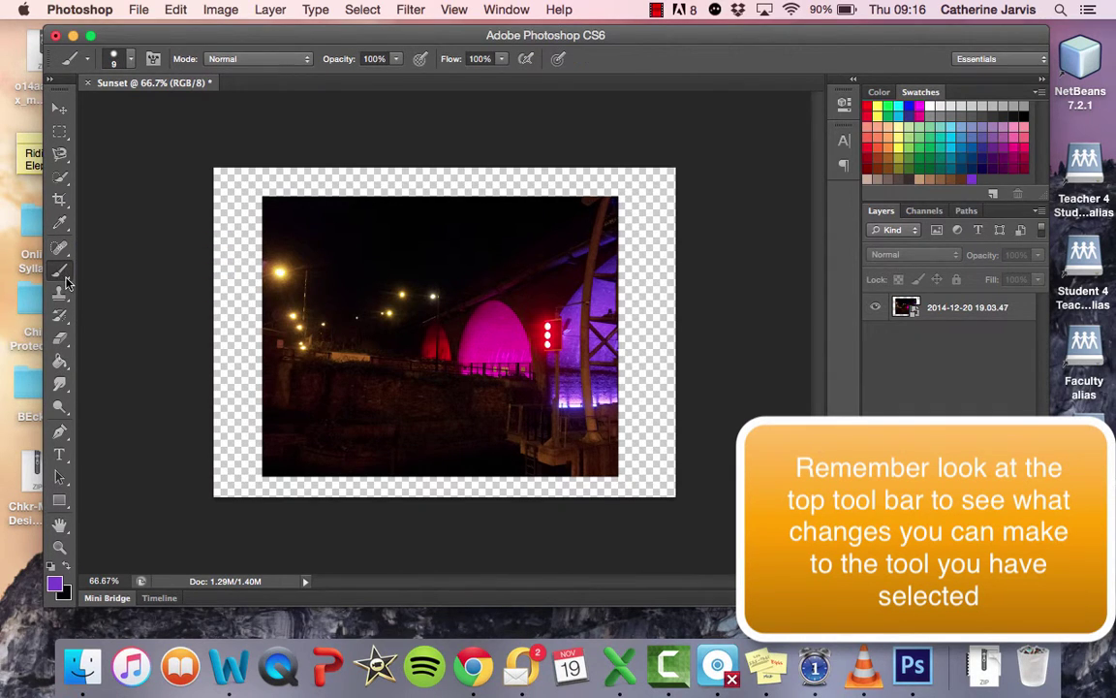
{"action": "left_click", "coordinate": [62, 274]}
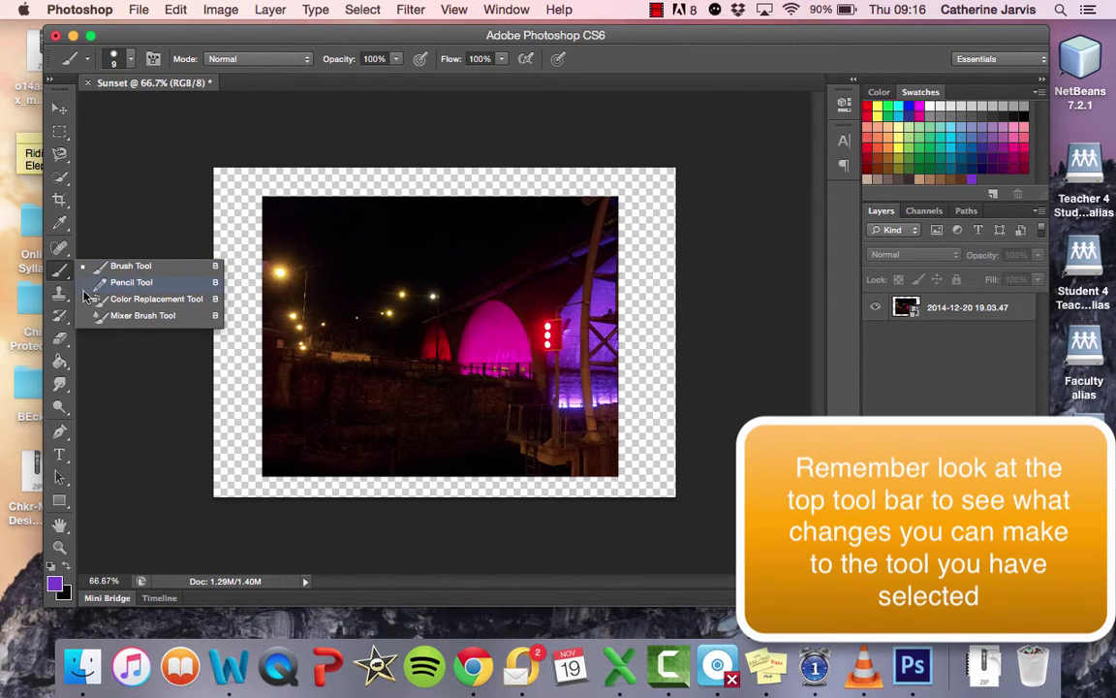
- Rasterize the photo layer and clone its dark lower-left wall area over the upper-right part with the 69 px Clone Stamp Tool
{"action": "left_click", "coordinate": [62, 297]}
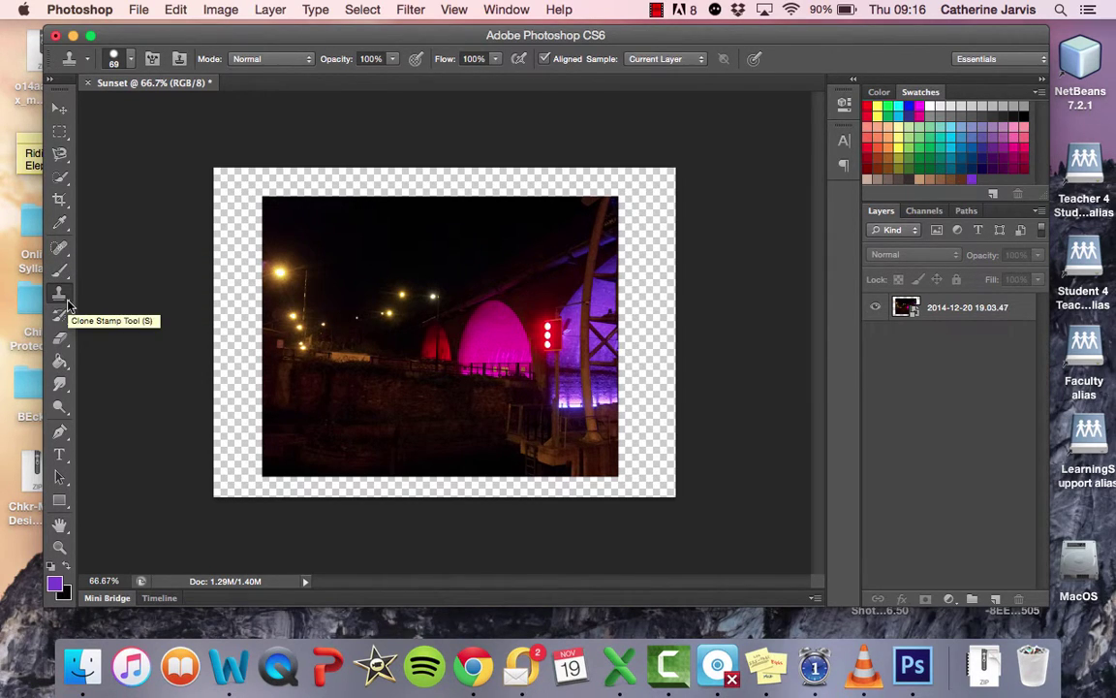
{"action": "left_click", "coordinate": [60, 294]}
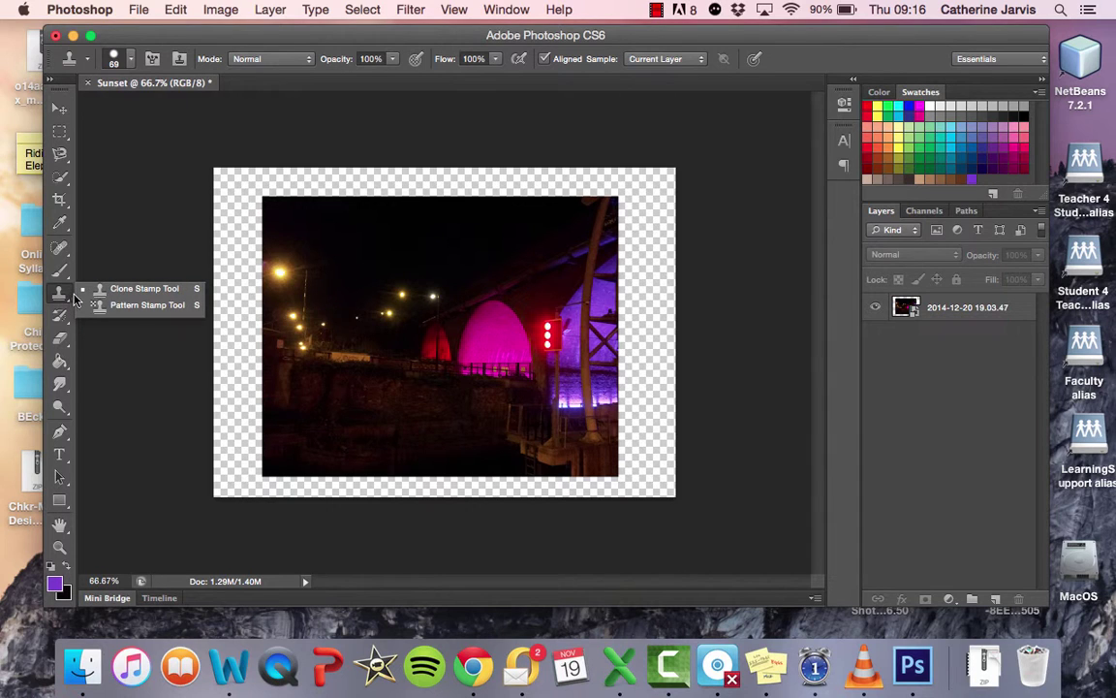
{"action": "left_click", "coordinate": [114, 290]}
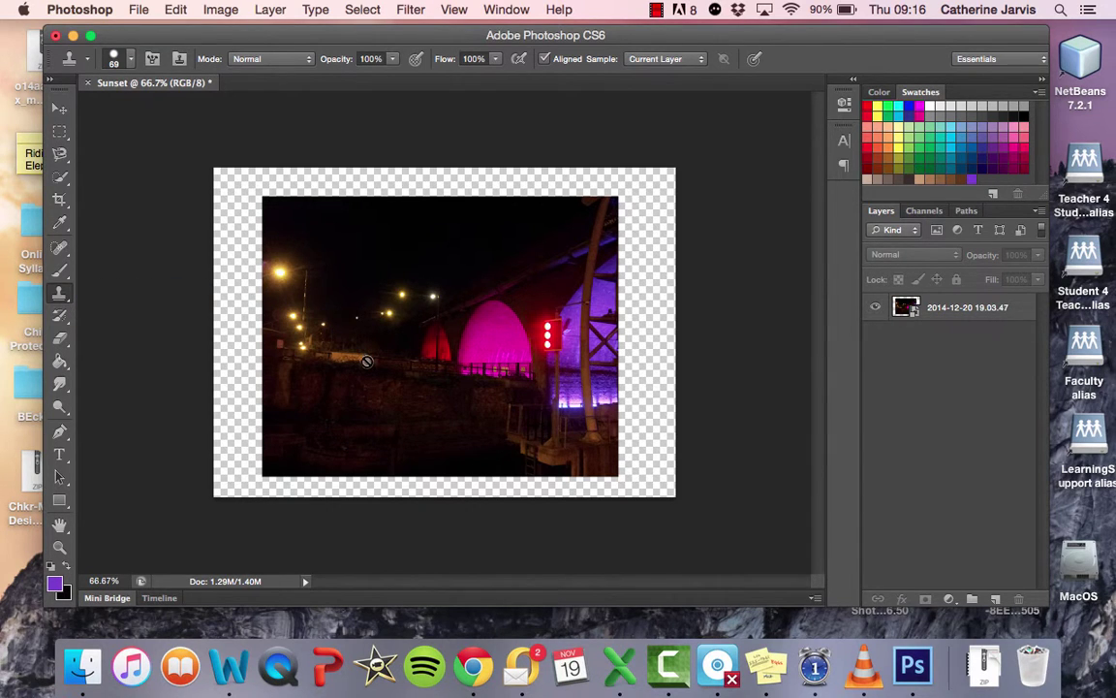
{"action": "left_click", "coordinate": [307, 440], "text": "alt"}
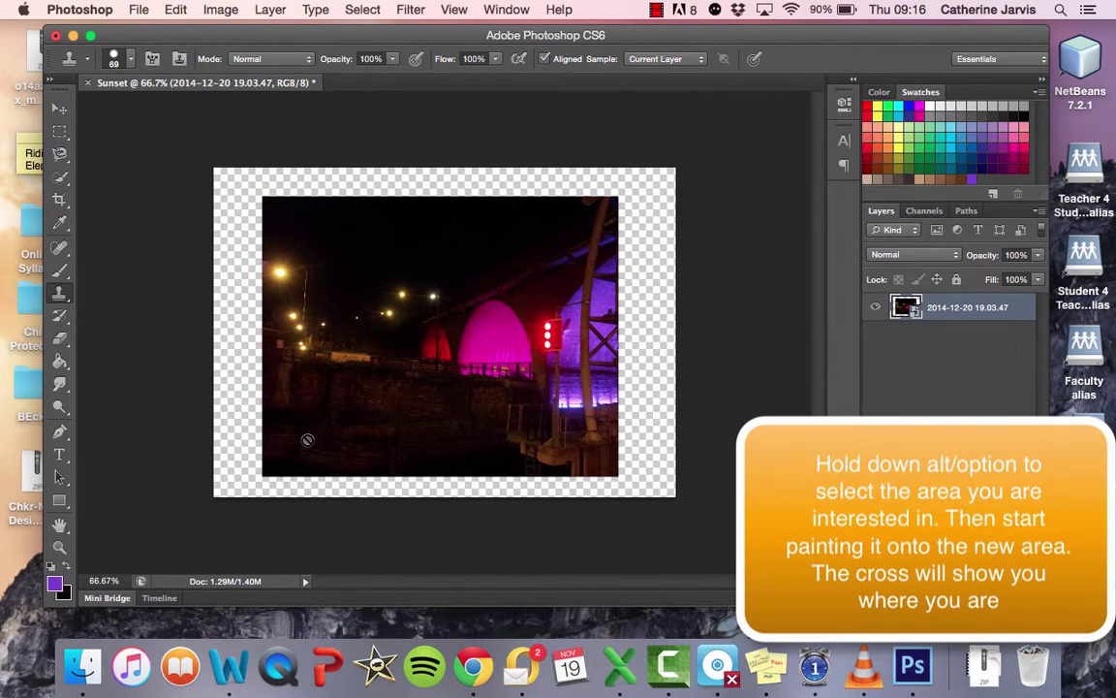
{"action": "left_click", "coordinate": [436, 276]}
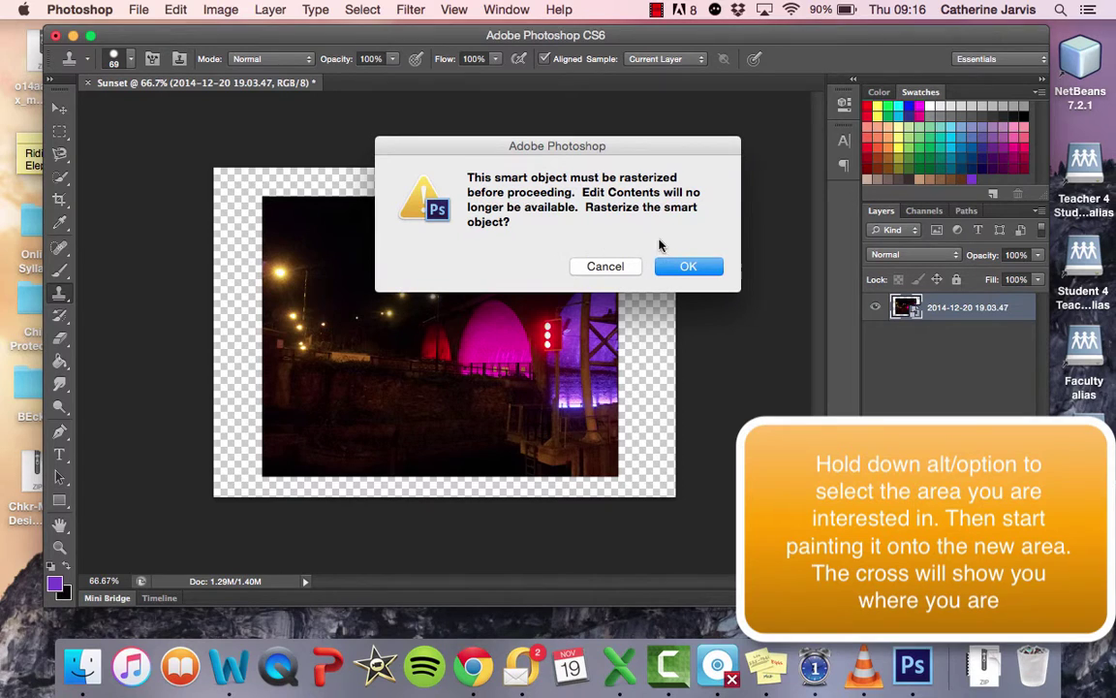
{"action": "left_click", "coordinate": [688, 265]}
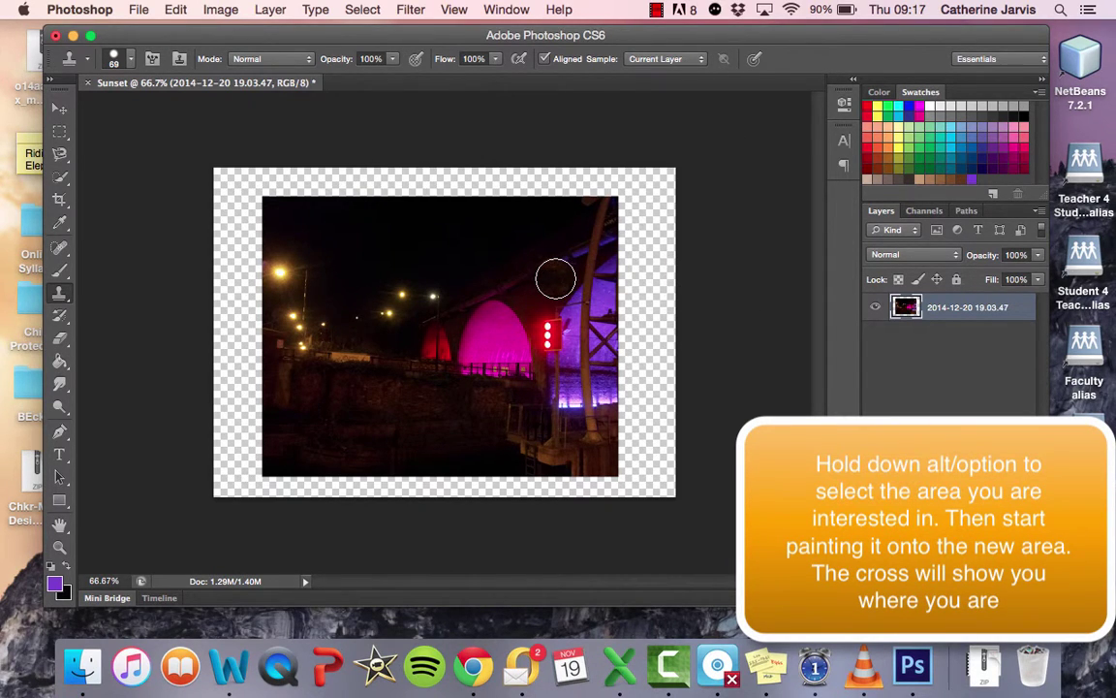
{"action": "mouse_move", "coordinate": [555, 280]}
{"action": "left_mouse_down"}
{"action": "mouse_move", "coordinate": [584, 311]}
{"action": "mouse_move", "coordinate": [611, 300]}
{"action": "mouse_move", "coordinate": [588, 384]}
{"action": "mouse_move", "coordinate": [611, 239]}
{"action": "mouse_move", "coordinate": [557, 318]}
{"action": "mouse_move", "coordinate": [558, 287]}
{"action": "mouse_move", "coordinate": [594, 200]}
{"action": "mouse_move", "coordinate": [621, 208]}
{"action": "mouse_move", "coordinate": [568, 210]}
{"action": "mouse_move", "coordinate": [646, 181]}
{"action": "mouse_move", "coordinate": [636, 236]}
{"action": "mouse_move", "coordinate": [653, 259]}
{"action": "mouse_move", "coordinate": [670, 192]}
{"action": "mouse_move", "coordinate": [682, 215]}
{"action": "mouse_move", "coordinate": [666, 182]}
{"action": "mouse_move", "coordinate": [641, 175]}
{"action": "mouse_move", "coordinate": [655, 172]}
{"action": "mouse_move", "coordinate": [665, 306]}
{"action": "mouse_move", "coordinate": [640, 285]}
{"action": "mouse_move", "coordinate": [640, 248]}
{"action": "mouse_move", "coordinate": [651, 336]}
{"action": "mouse_move", "coordinate": [581, 336]}
{"action": "mouse_move", "coordinate": [563, 311]}
{"action": "mouse_move", "coordinate": [547, 179]}
{"action": "mouse_move", "coordinate": [611, 145]}
{"action": "mouse_move", "coordinate": [640, 244]}
{"action": "mouse_move", "coordinate": [674, 303]}
{"action": "mouse_move", "coordinate": [658, 318]}
{"action": "mouse_move", "coordinate": [548, 315]}
{"action": "mouse_move", "coordinate": [532, 262]}
{"action": "mouse_move", "coordinate": [531, 169]}
{"action": "mouse_move", "coordinate": [501, 169]}
{"action": "mouse_move", "coordinate": [494, 183]}
{"action": "mouse_move", "coordinate": [498, 300]}
{"action": "mouse_move", "coordinate": [588, 321]}
{"action": "mouse_move", "coordinate": [487, 312]}
{"action": "mouse_move", "coordinate": [466, 169]}
{"action": "mouse_move", "coordinate": [459, 242]}
{"action": "mouse_move", "coordinate": [672, 332]}
{"action": "left_mouse_up"}
- Remove the clone strokes and all earlier edits back to the Place state using the History, and close the history
{"action": "key", "text": "super+z"}
{"action": "key", "text": "super+z"}
{"action": "key", "text": "super+z"}
{"action": "key", "text": "super+z"}
{"action": "key", "text": "super+z"}
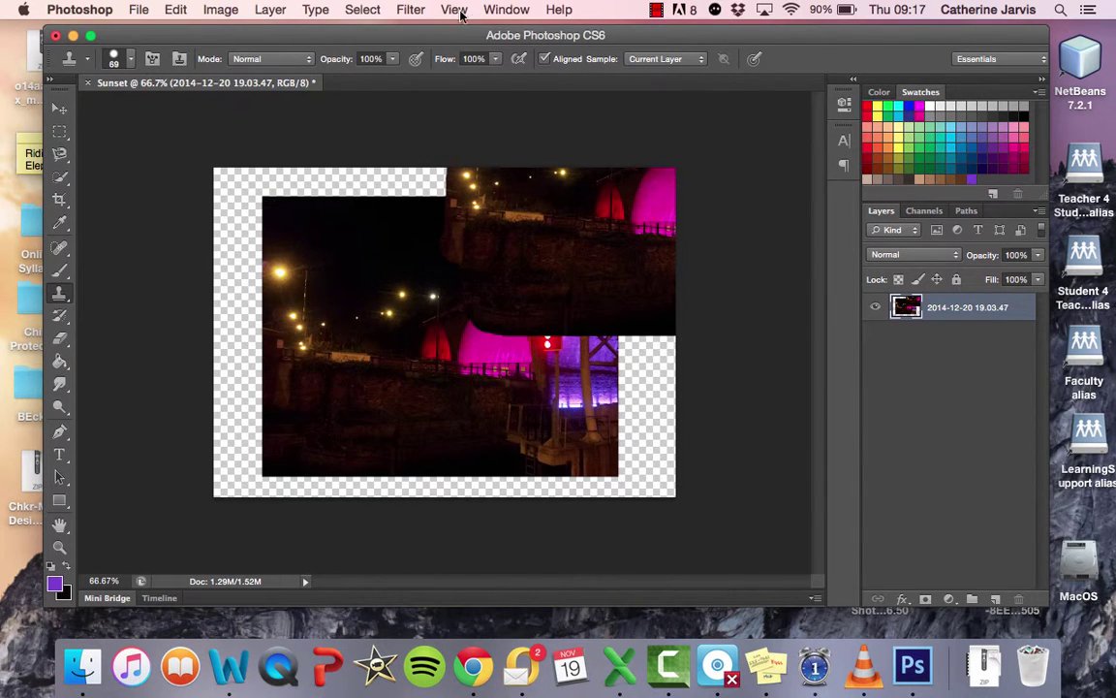
{"action": "left_click", "coordinate": [510, 10]}
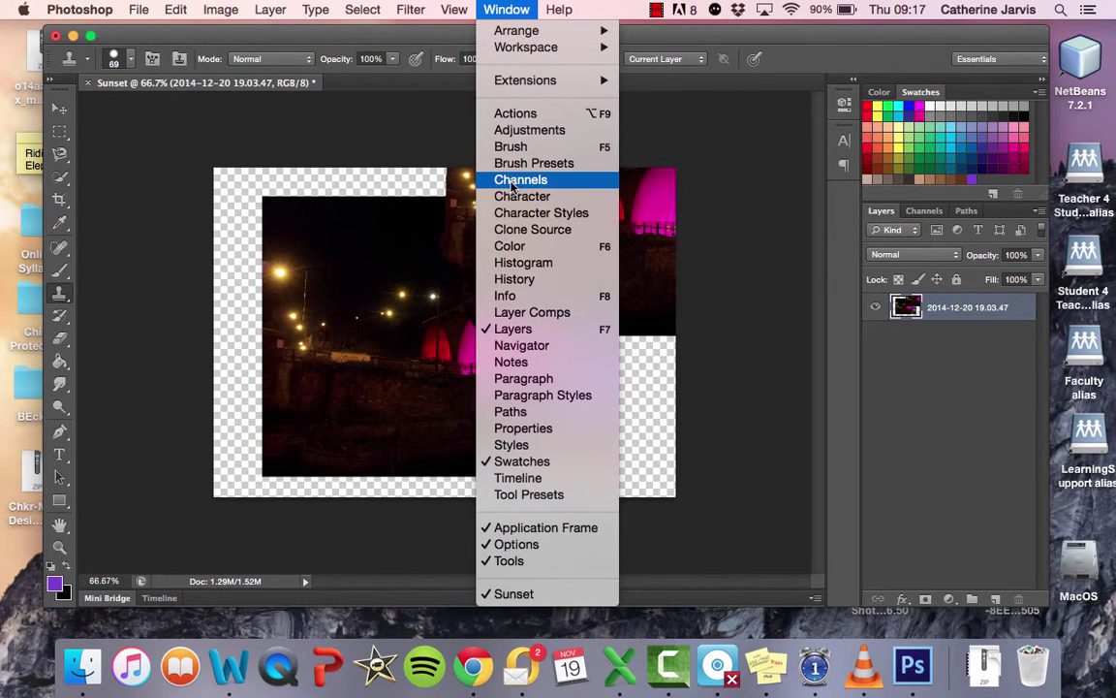
{"action": "left_click", "coordinate": [517, 279]}
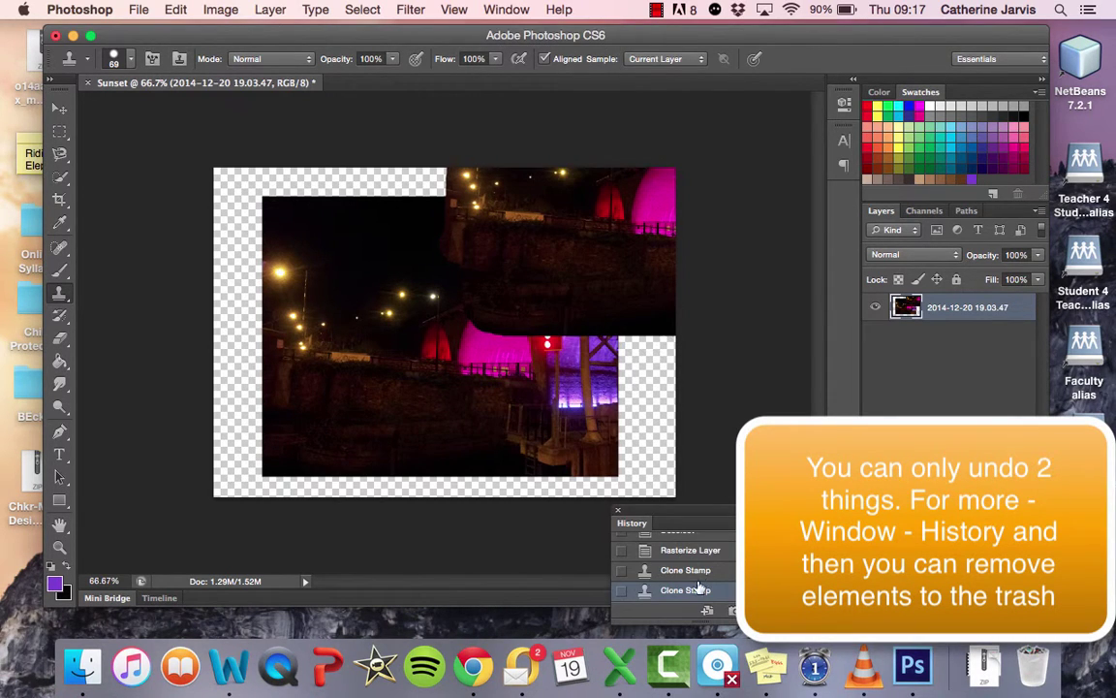
{"action": "left_click_drag", "start_coordinate": [685, 589], "coordinate": [758, 611]}
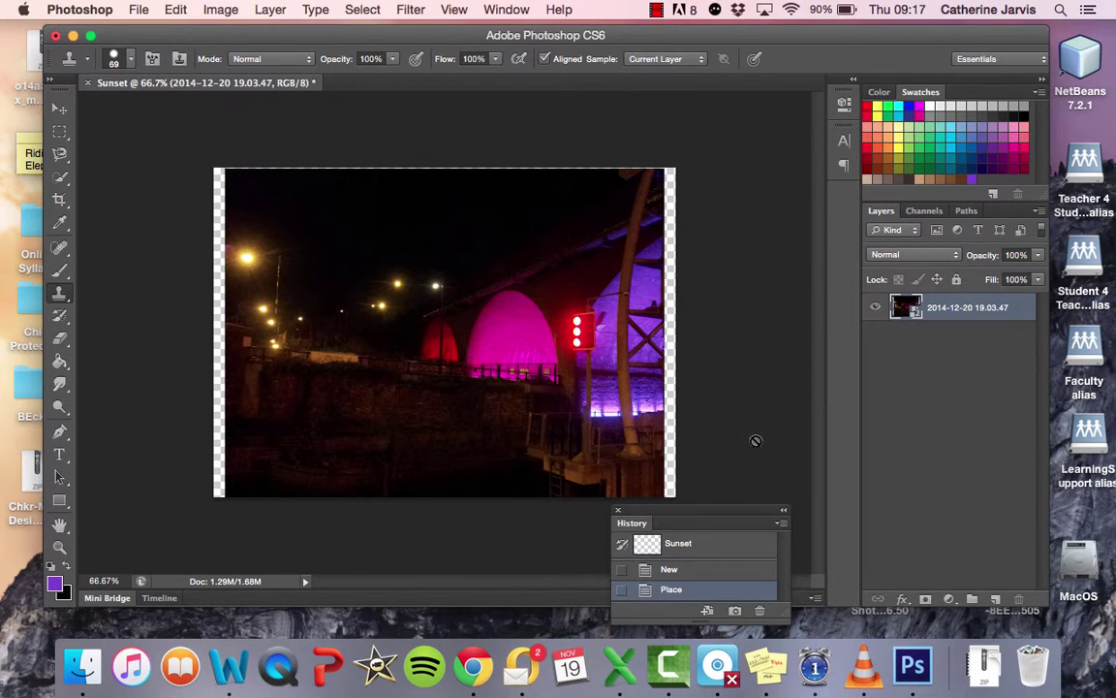
{"action": "left_click", "coordinate": [619, 510]}
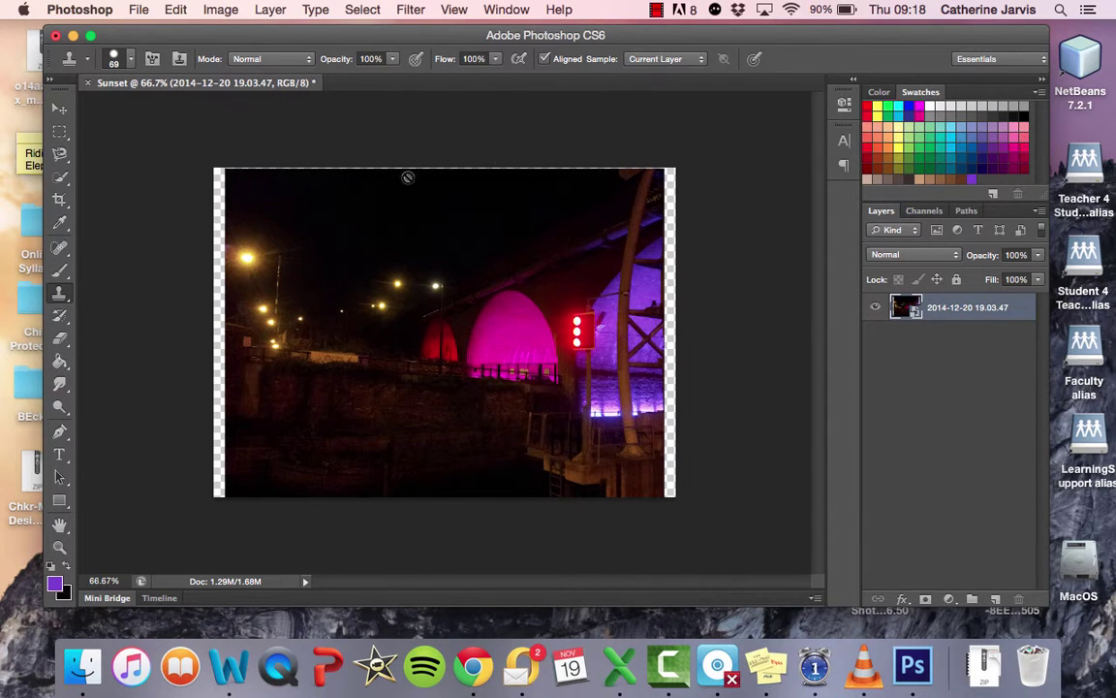
- Duplicate the photo layer within Sunset as COPY Background, and hide the original photo layer
{"action": "right_click", "coordinate": [897, 308]}
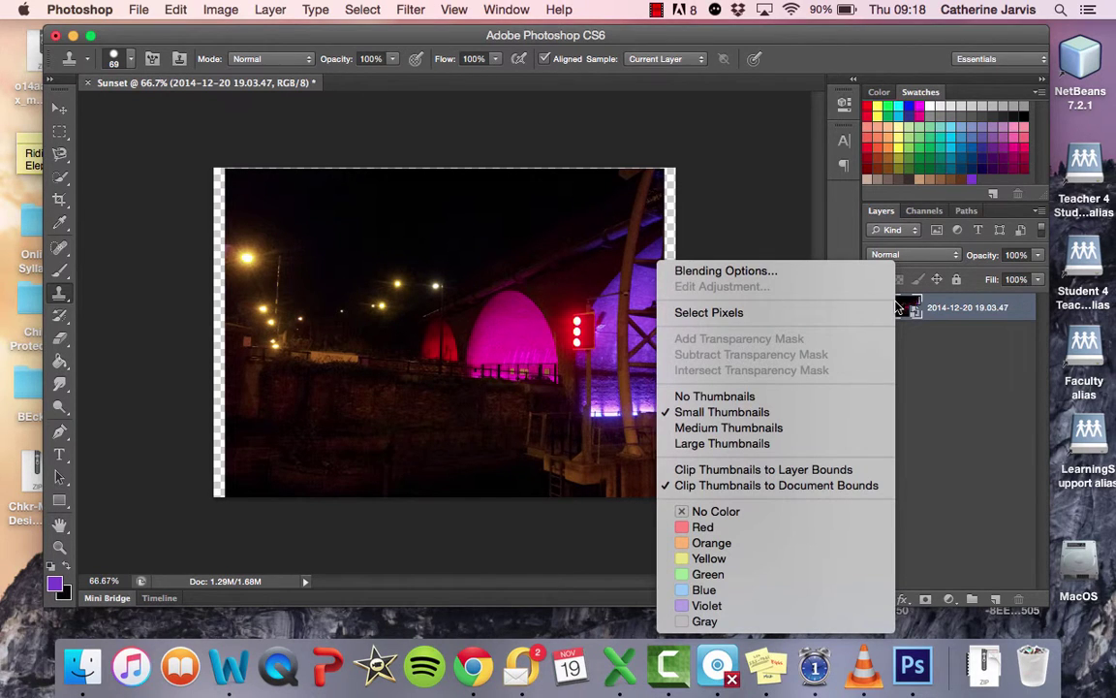
{"action": "left_click", "coordinate": [947, 310]}
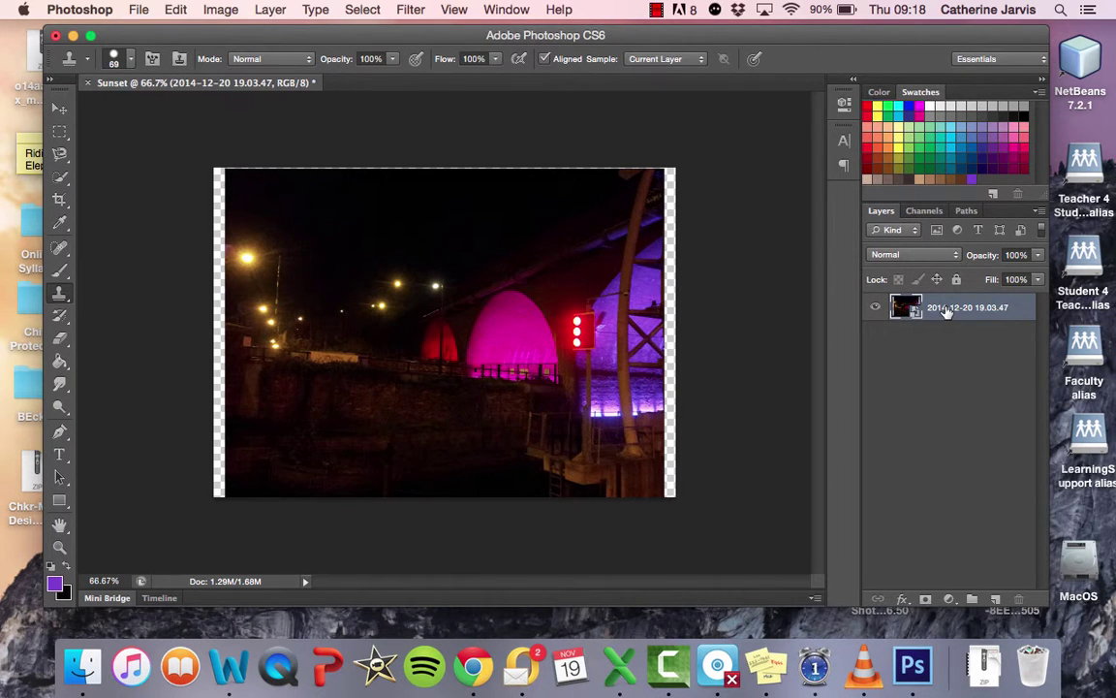
{"action": "right_click", "coordinate": [947, 310]}
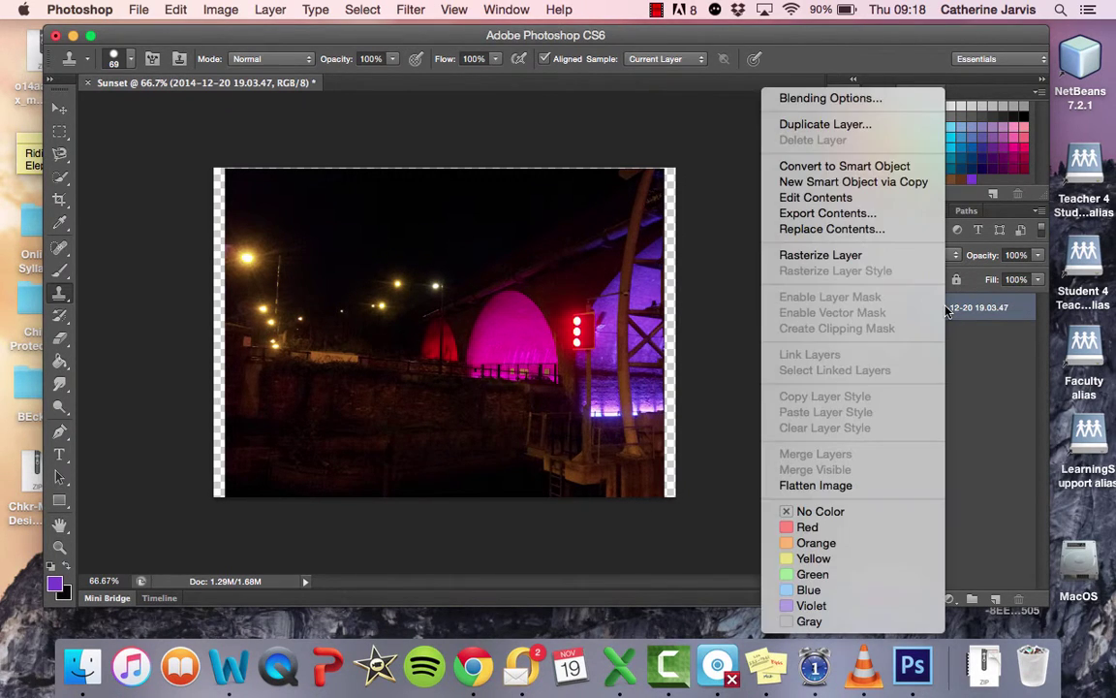
{"action": "left_click", "coordinate": [860, 123]}
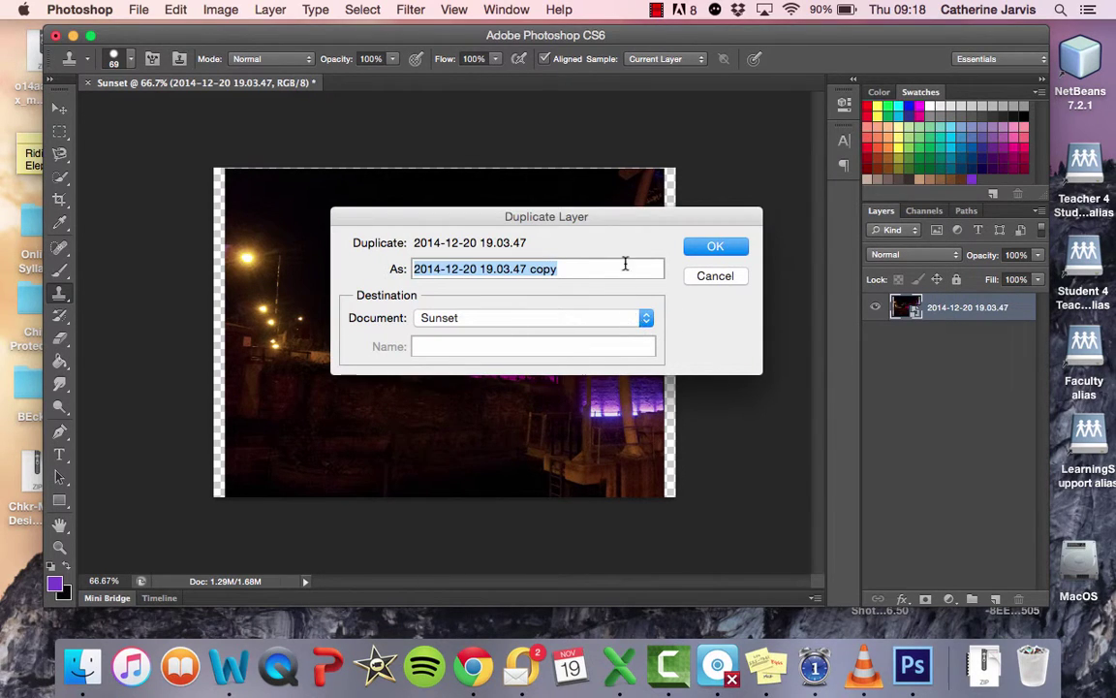
{"action": "type", "text": "CO"}
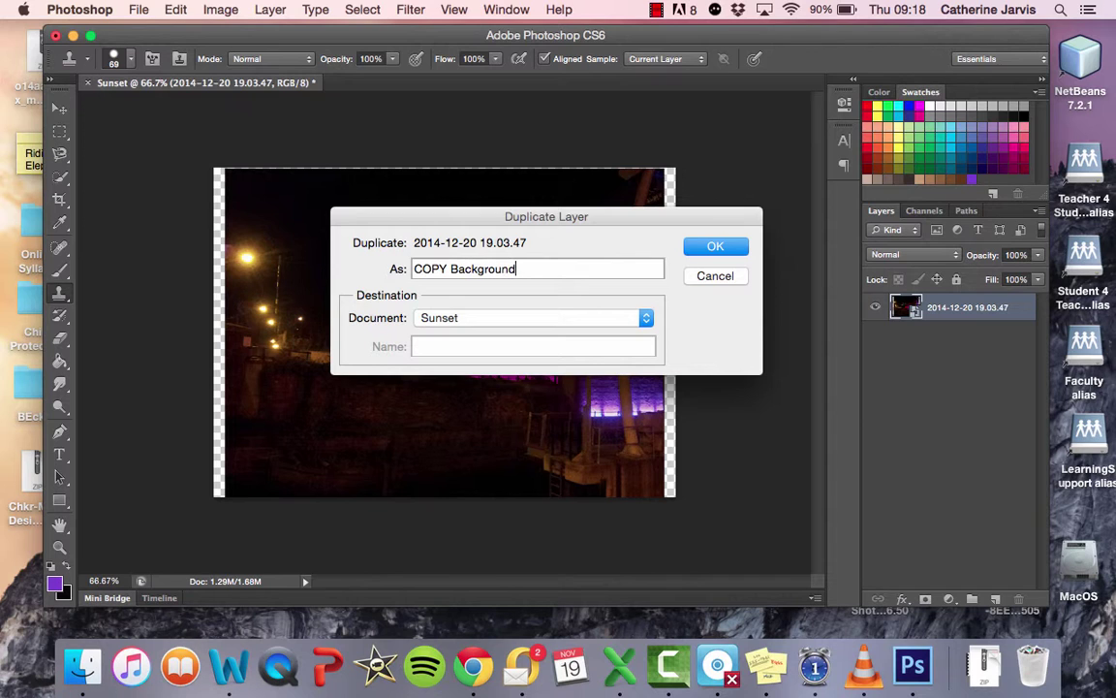
{"action": "type", "text": "PY Background"}
{"action": "left_click", "coordinate": [727, 246]}
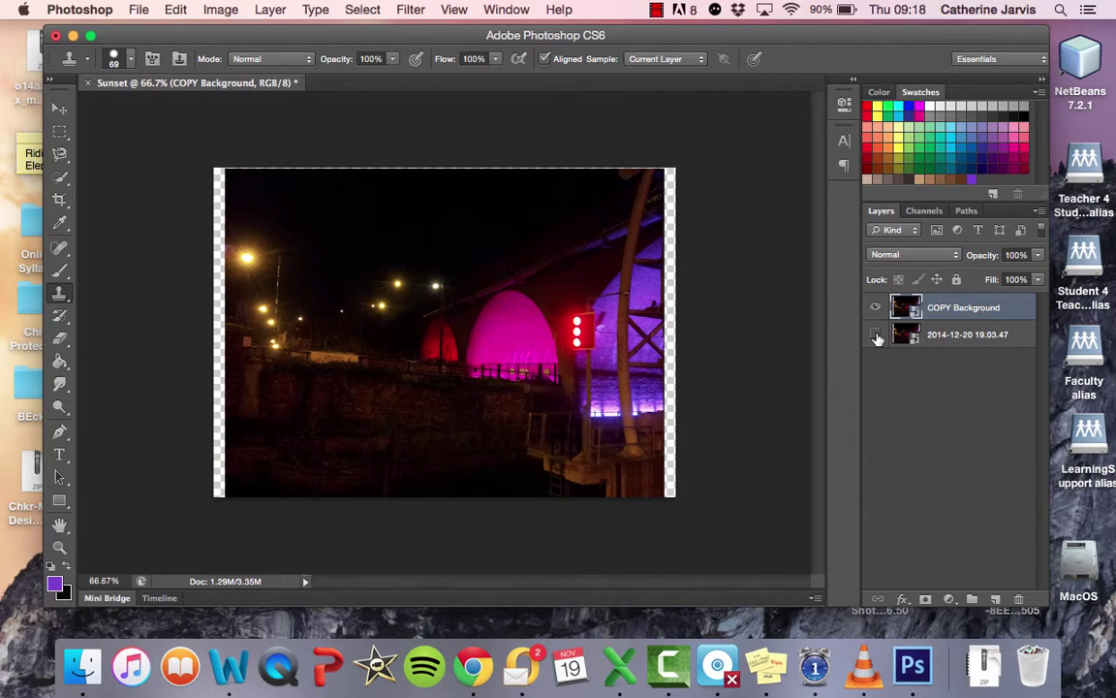
- Rasterize the COPY Background layer and erase its upper-right corner with the 36 px Eraser Tool
{"action": "left_click", "coordinate": [952, 334]}
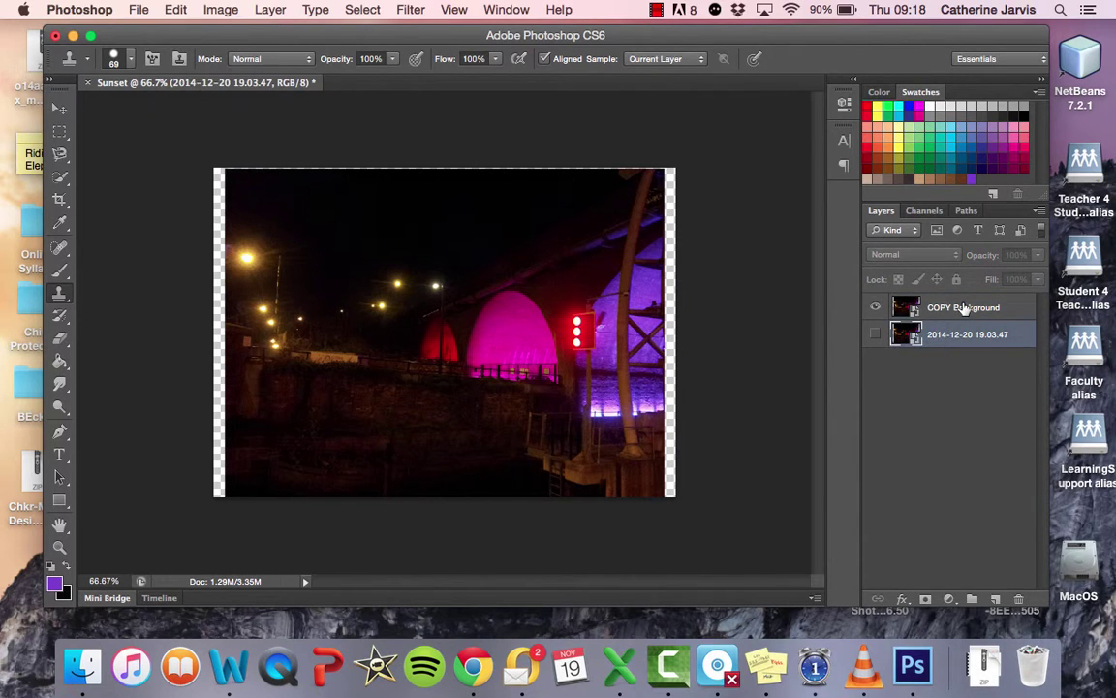
{"action": "left_click", "coordinate": [945, 308]}
{"action": "left_click", "coordinate": [948, 338]}
{"action": "left_click", "coordinate": [955, 310]}
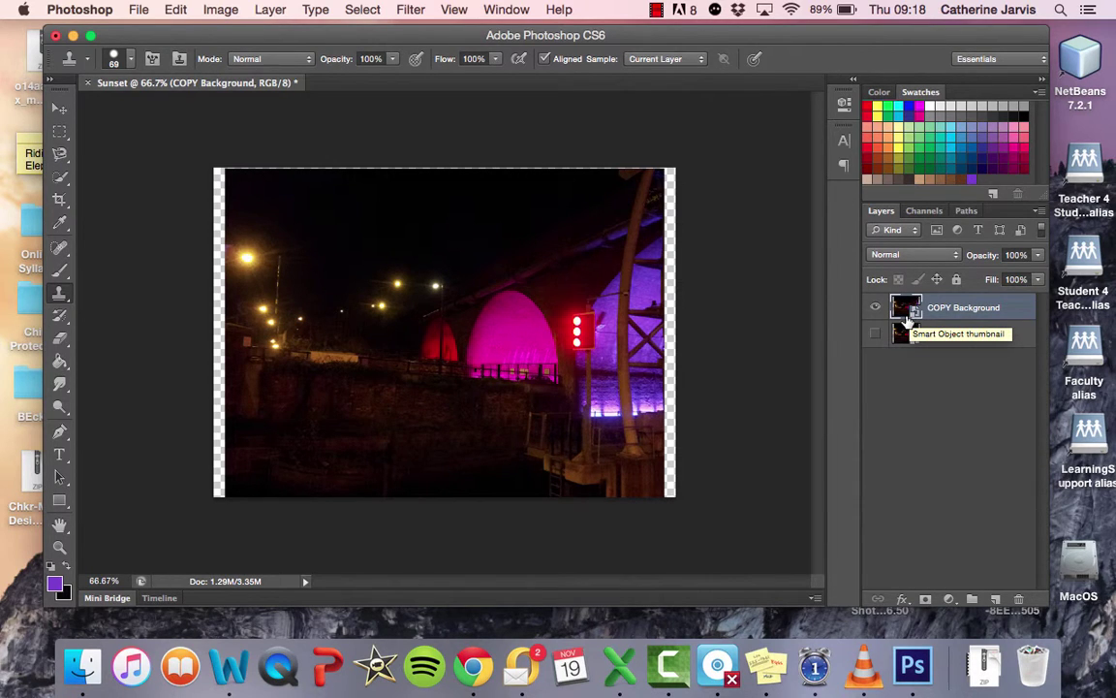
{"action": "left_click", "coordinate": [60, 338]}
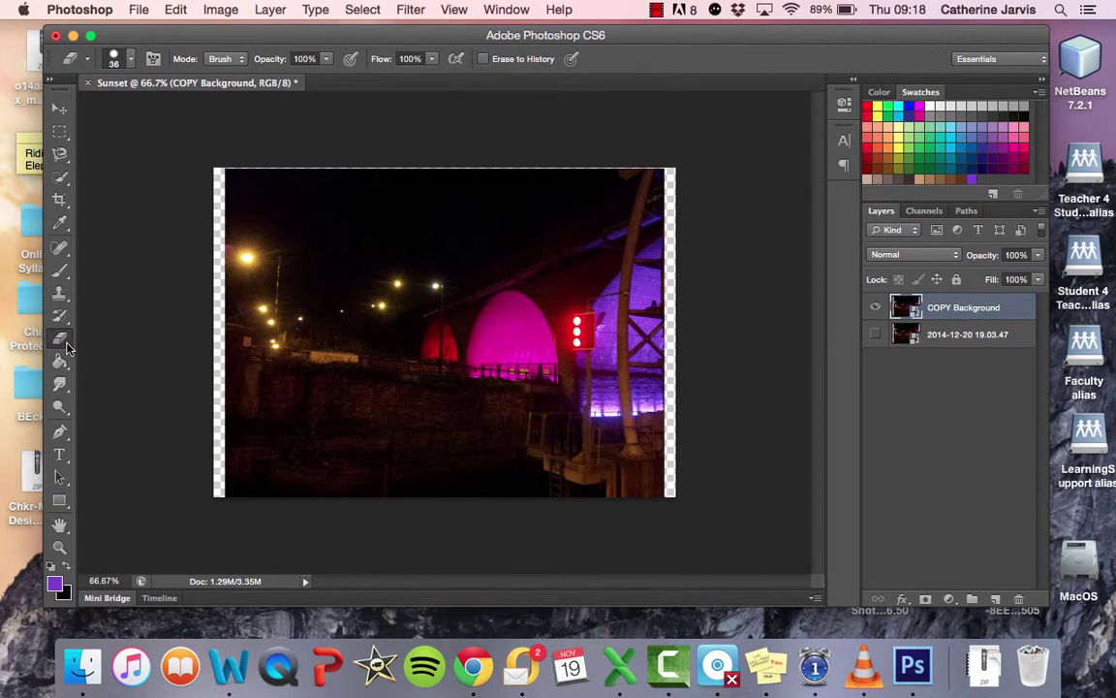
{"action": "left_click", "coordinate": [64, 340]}
{"action": "left_click", "coordinate": [112, 341]}
{"action": "left_click", "coordinate": [339, 210]}
{"action": "left_click", "coordinate": [684, 266]}
{"action": "mouse_move", "coordinate": [641, 239]}
{"action": "left_mouse_down"}
{"action": "mouse_move", "coordinate": [627, 202]}
{"action": "mouse_move", "coordinate": [667, 206]}
{"action": "mouse_move", "coordinate": [670, 193]}
{"action": "mouse_move", "coordinate": [647, 191]}
{"action": "mouse_move", "coordinate": [663, 199]}
{"action": "mouse_move", "coordinate": [663, 189]}
{"action": "mouse_move", "coordinate": [665, 225]}
{"action": "mouse_move", "coordinate": [629, 206]}
{"action": "left_mouse_up"}
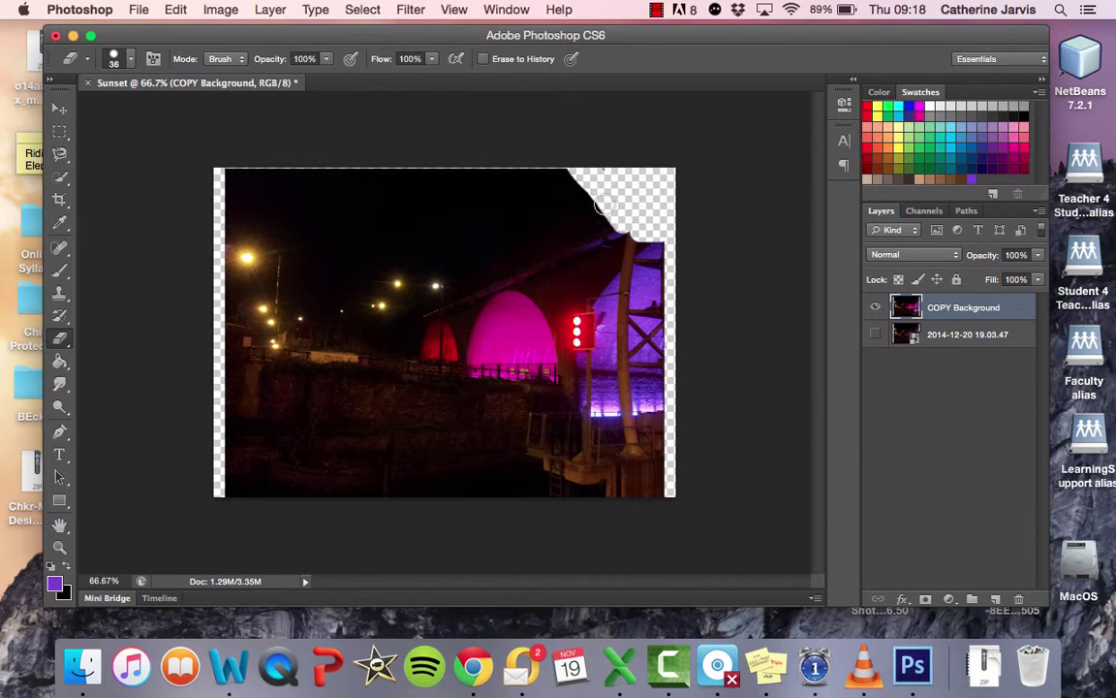
{"action": "mouse_move", "coordinate": [552, 192]}
{"action": "left_mouse_down"}
{"action": "mouse_move", "coordinate": [619, 223]}
{"action": "mouse_move", "coordinate": [593, 226]}
{"action": "mouse_move", "coordinate": [552, 198]}
{"action": "mouse_move", "coordinate": [544, 178]}
{"action": "mouse_move", "coordinate": [590, 200]}
{"action": "mouse_move", "coordinate": [552, 176]}
{"action": "mouse_move", "coordinate": [427, 174]}
{"action": "mouse_move", "coordinate": [509, 198]}
{"action": "mouse_move", "coordinate": [454, 186]}
{"action": "mouse_move", "coordinate": [466, 175]}
{"action": "mouse_move", "coordinate": [509, 229]}
{"action": "mouse_move", "coordinate": [494, 175]}
{"action": "mouse_move", "coordinate": [583, 256]}
{"action": "mouse_move", "coordinate": [577, 263]}
{"action": "mouse_move", "coordinate": [537, 207]}
{"action": "mouse_move", "coordinate": [591, 285]}
{"action": "mouse_move", "coordinate": [571, 243]}
{"action": "mouse_move", "coordinate": [631, 280]}
{"action": "mouse_move", "coordinate": [668, 309]}
{"action": "left_mouse_up"}
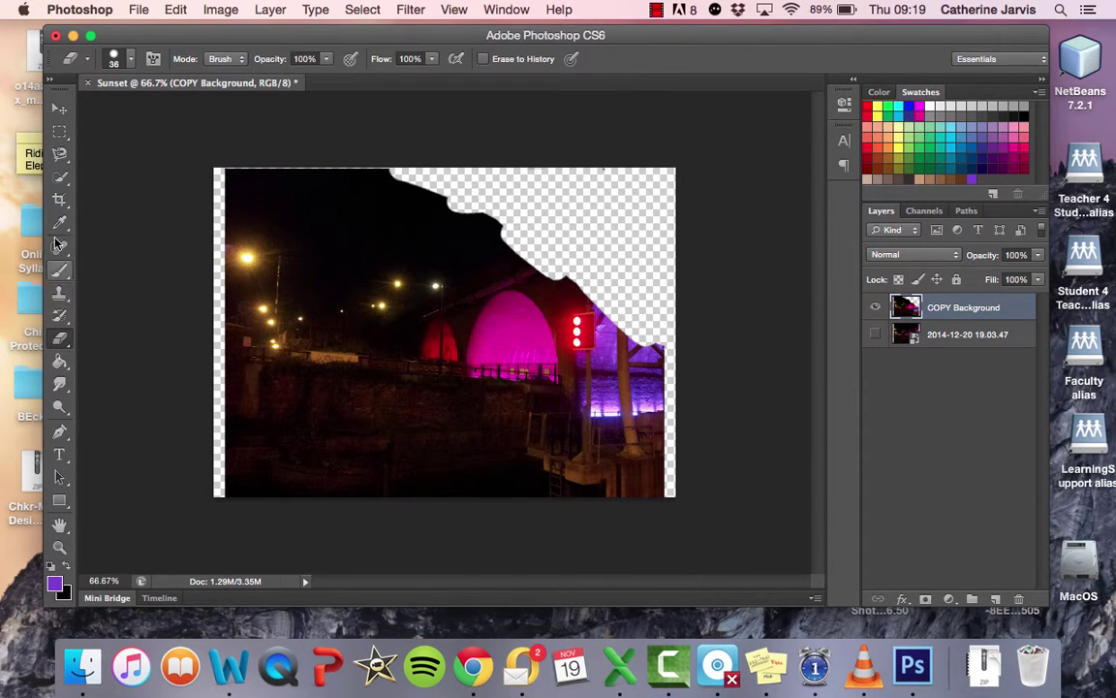
- Select a small rectangle in the dark sky of COPY Background and fill it with the purple foreground colour
{"action": "left_click", "coordinate": [59, 361]}
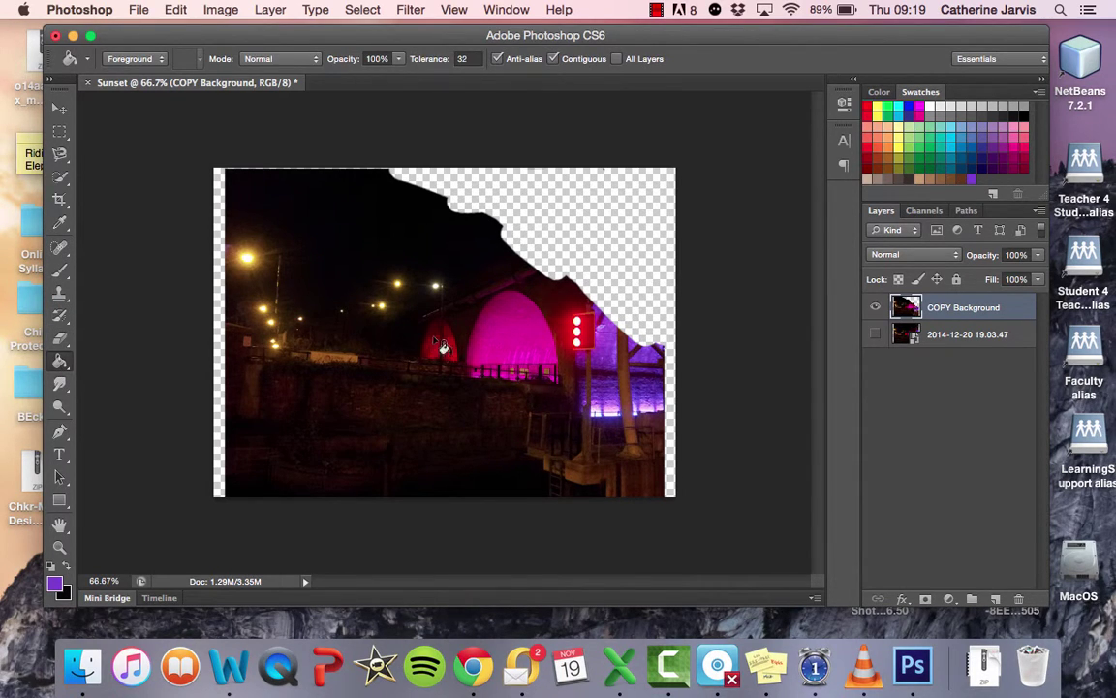
{"action": "left_click", "coordinate": [60, 131]}
{"action": "left_click_drag", "start_coordinate": [308, 232], "coordinate": [390, 286]}
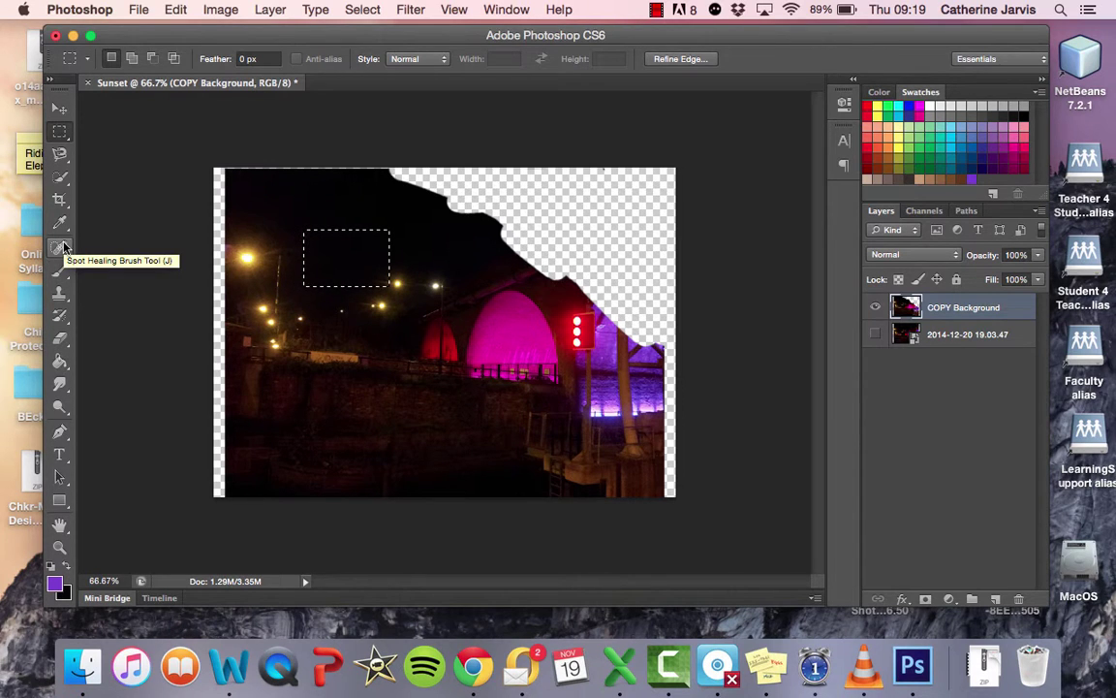
{"action": "left_click", "coordinate": [59, 360]}
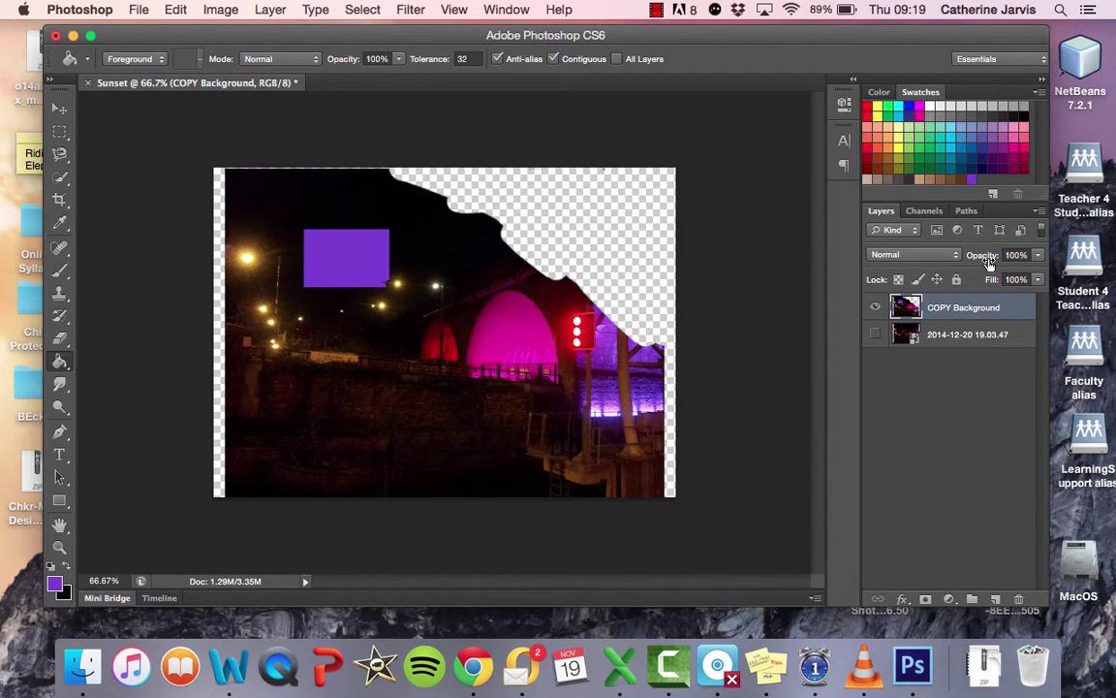
- Toggle the visibility of the original photo layer and COPY Background to compare them, leaving only COPY Background shown
{"action": "scroll", "coordinate": [989, 262], "scroll_direction": "down", "scroll_amount": 1}
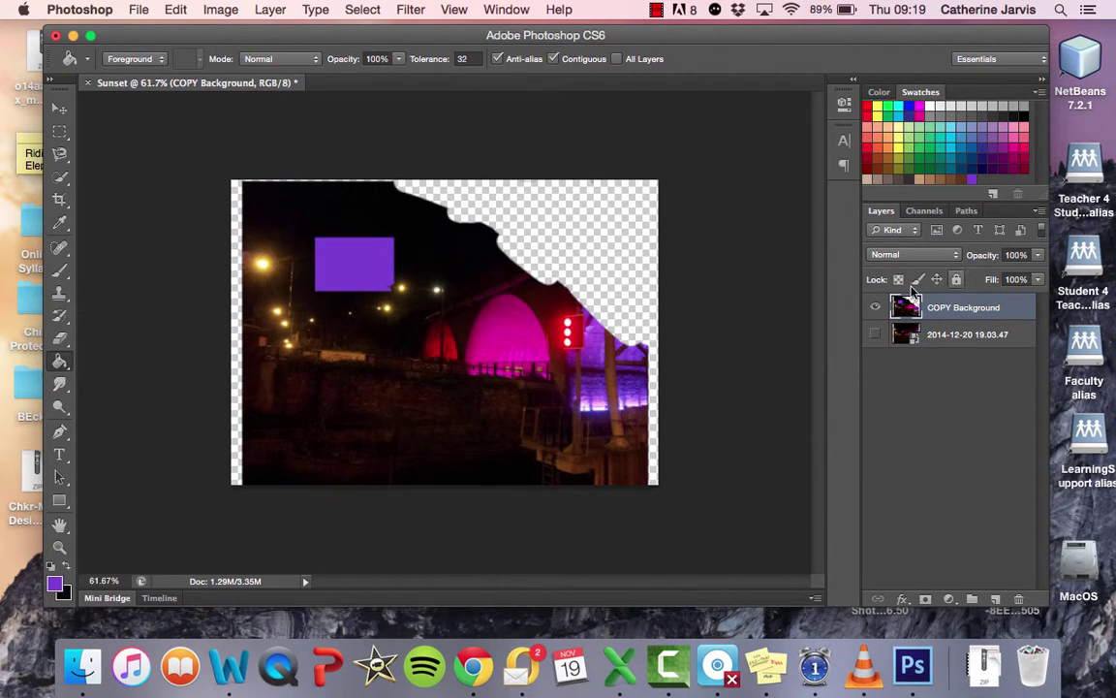
{"action": "left_click", "coordinate": [875, 334]}
{"action": "left_click", "coordinate": [875, 334]}
{"action": "left_click", "coordinate": [875, 334]}
{"action": "left_click", "coordinate": [875, 334]}
{"action": "left_click", "coordinate": [874, 308]}
{"action": "left_click", "coordinate": [874, 308]}
{"action": "left_click", "coordinate": [875, 308]}
{"action": "left_click", "coordinate": [874, 308]}
{"action": "left_click", "coordinate": [875, 308]}
{"action": "left_click", "coordinate": [875, 308]}
- Add a new empty layer above COPY Background
{"action": "left_click", "coordinate": [996, 601]}
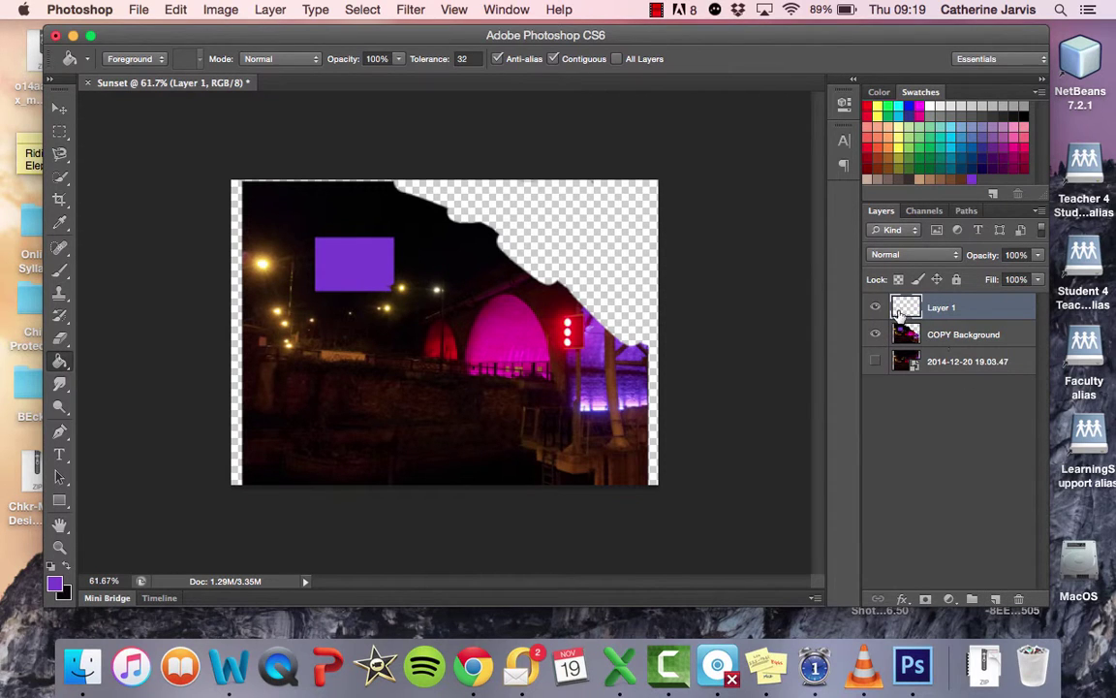
- Add the text "Hello" over the erased upper-right area, sized 72 pt and coloured with the saved purple swatch
{"action": "left_click", "coordinate": [59, 454]}
{"action": "left_click", "coordinate": [505, 206]}
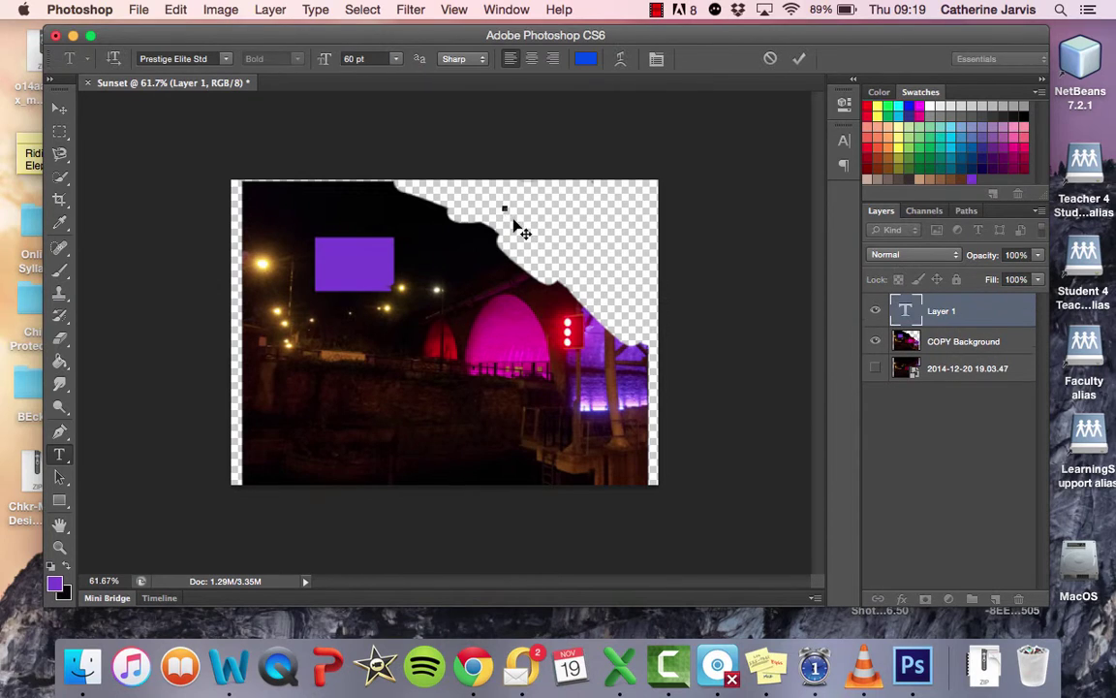
{"action": "type", "text": "Hello"}
{"action": "double_click", "coordinate": [559, 197]}
{"action": "left_click", "coordinate": [396, 60]}
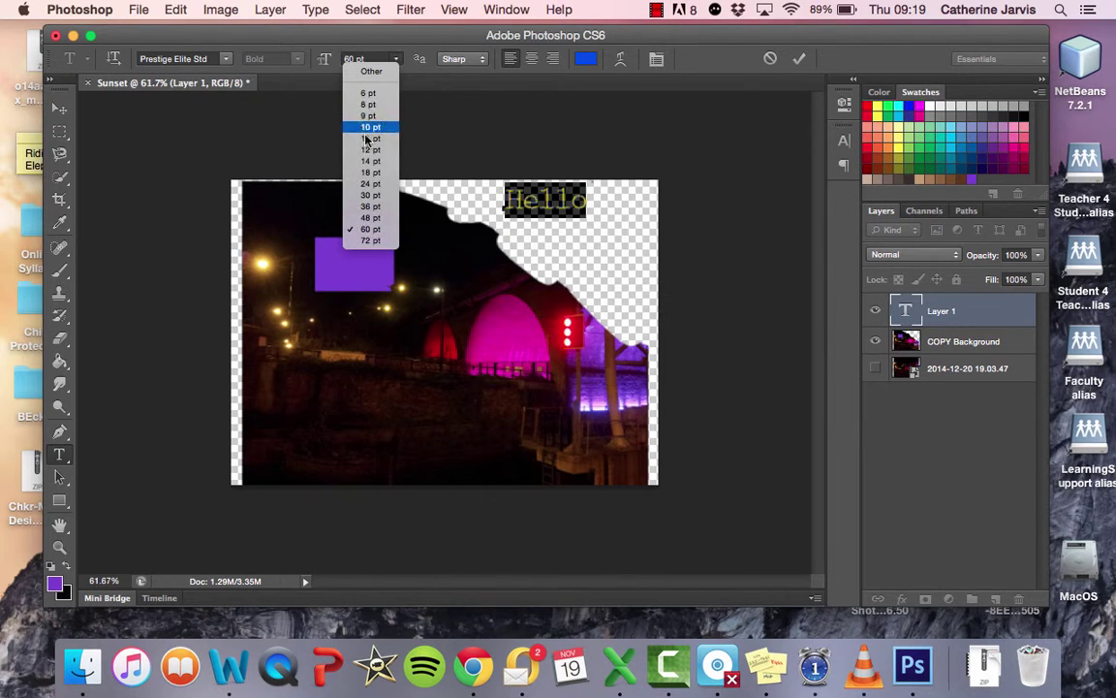
{"action": "left_click", "coordinate": [362, 237]}
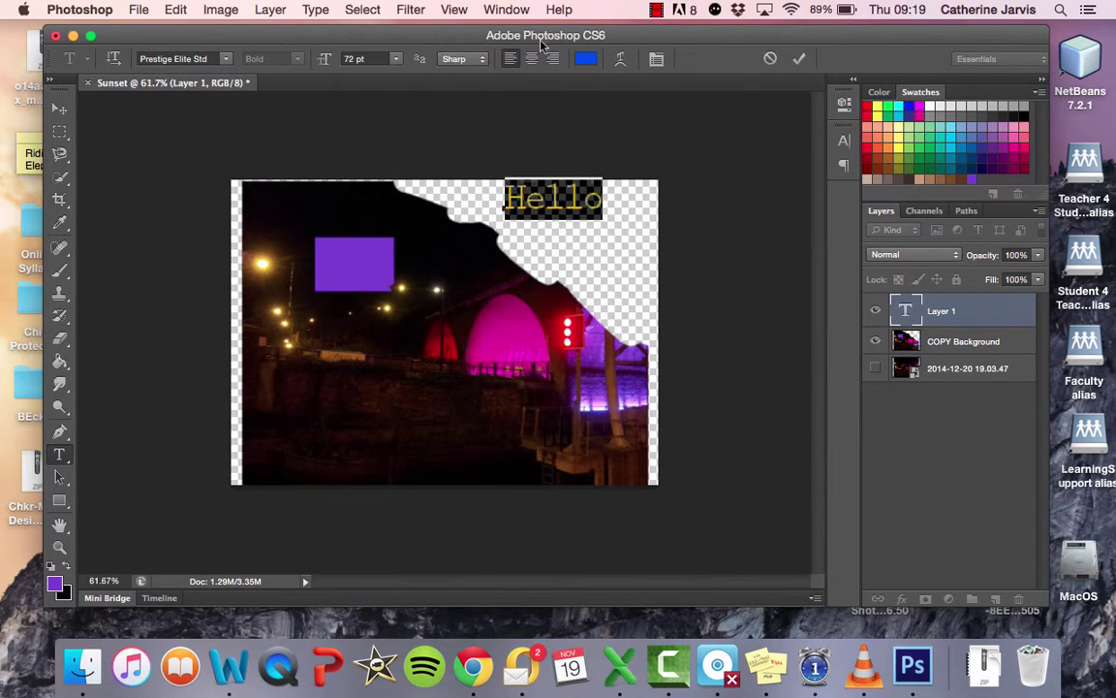
{"action": "left_click", "coordinate": [977, 178]}
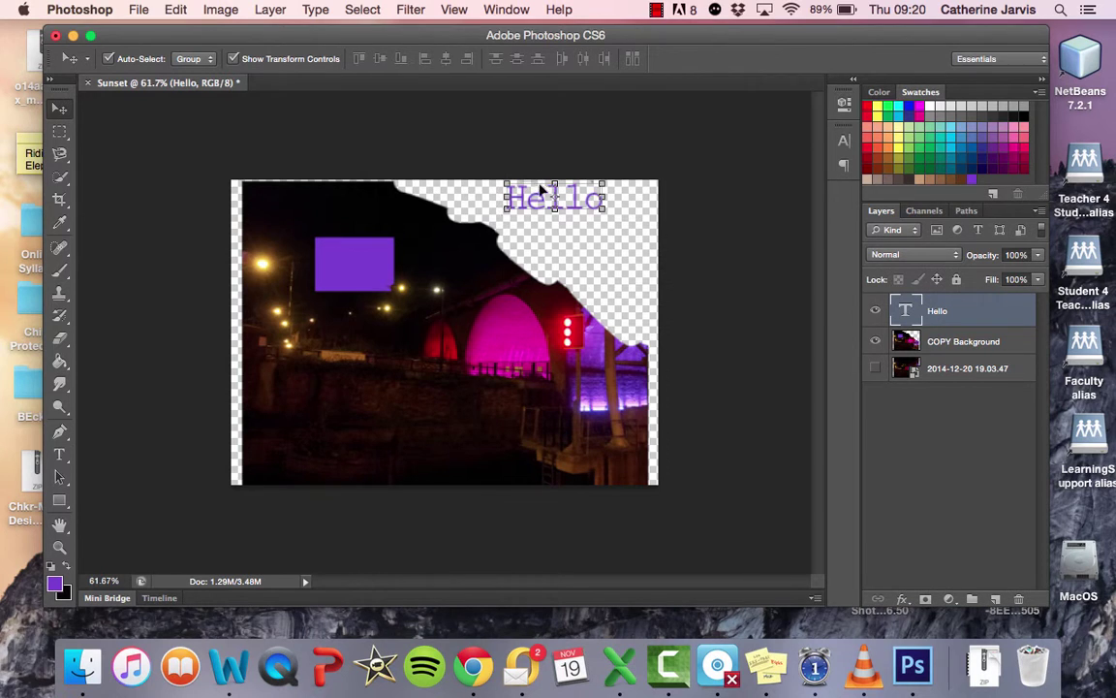
- Scale the Hello text to about 174% width and 158% height and place it over the erased upper-right corner
{"action": "left_click_drag", "start_coordinate": [529, 200], "coordinate": [448, 199]}
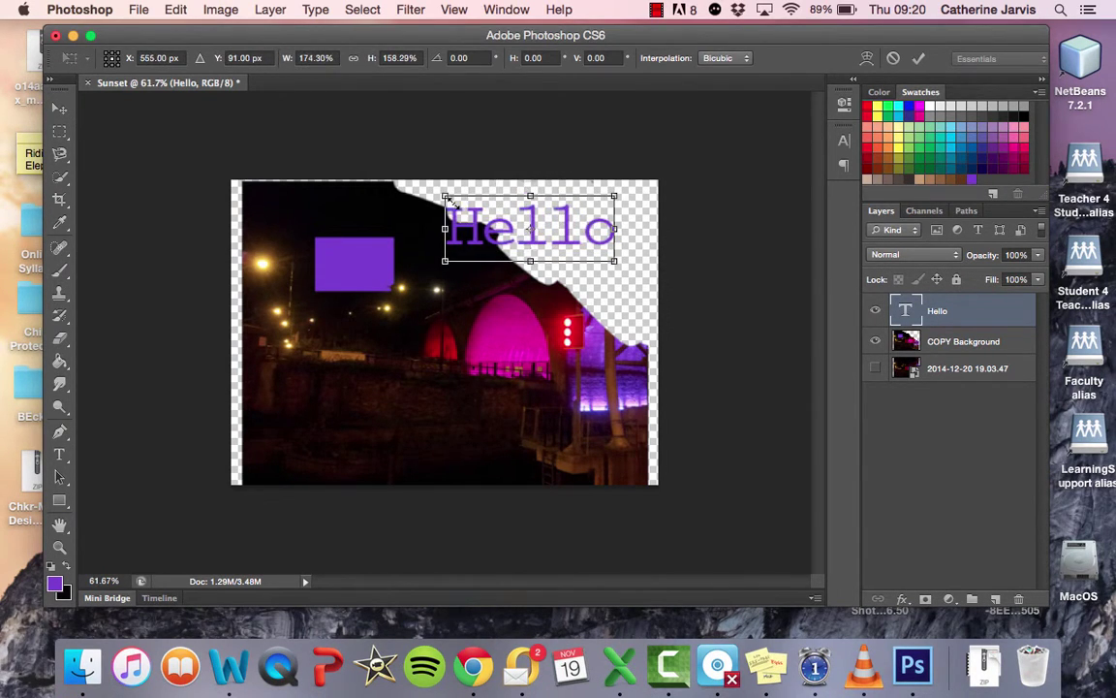
{"action": "left_click_drag", "start_coordinate": [543, 249], "coordinate": [579, 251]}
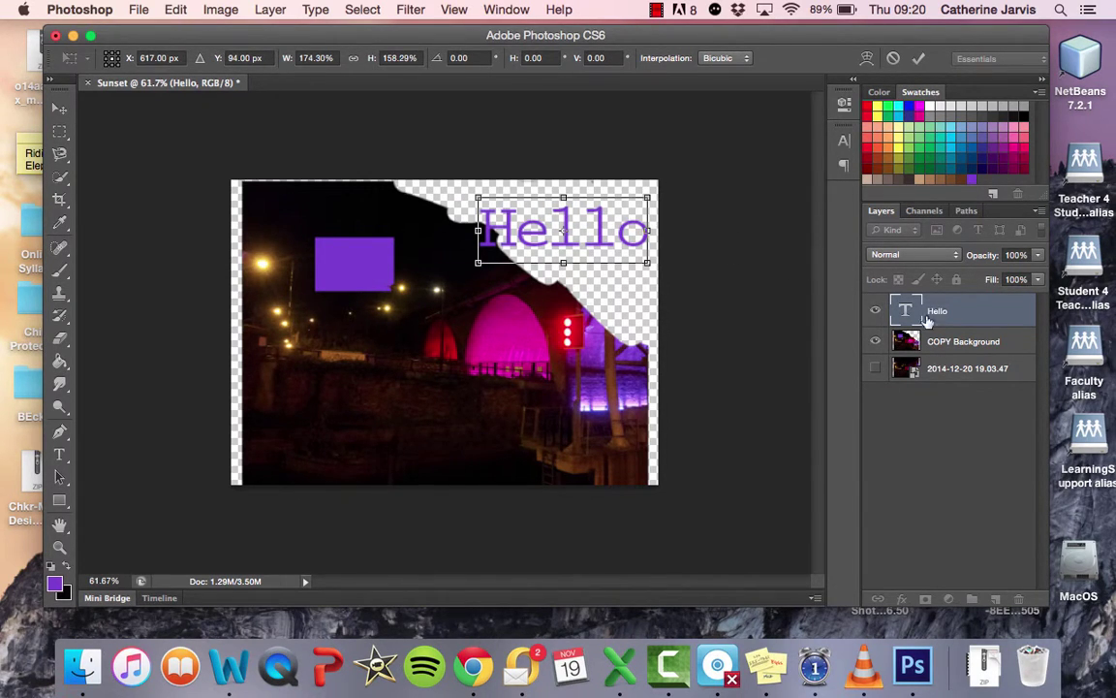
{"action": "left_click", "coordinate": [918, 60]}
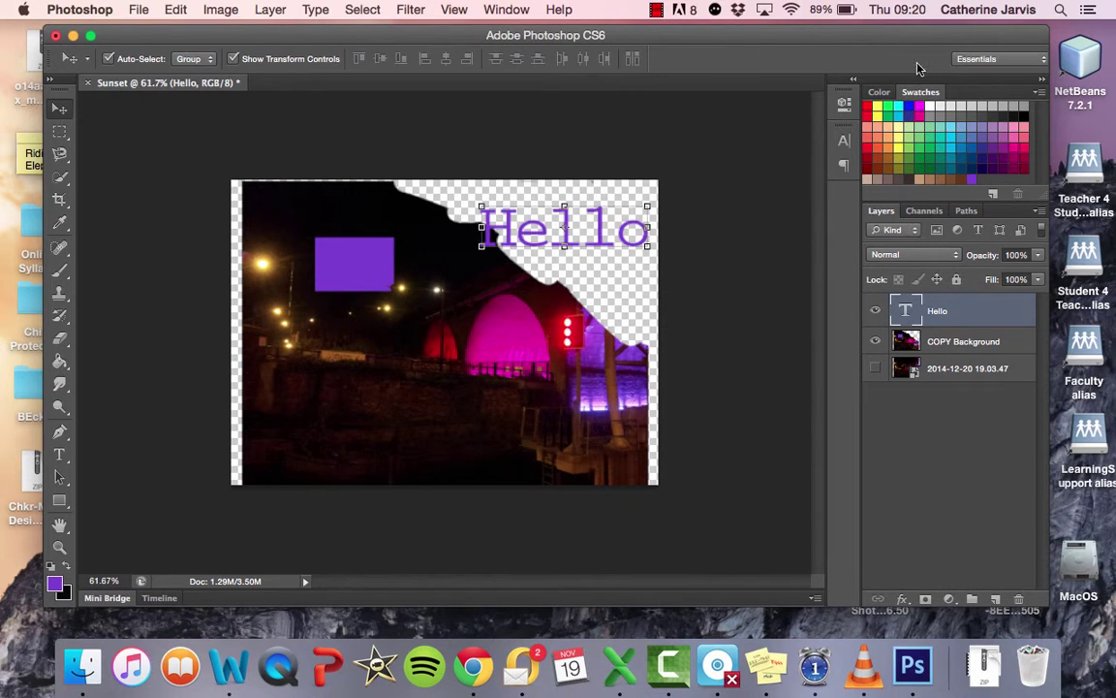
- Move the Hello text layer below COPY Background, and return it to the top of the layer stack
{"action": "left_click_drag", "start_coordinate": [935, 315], "coordinate": [938, 354]}
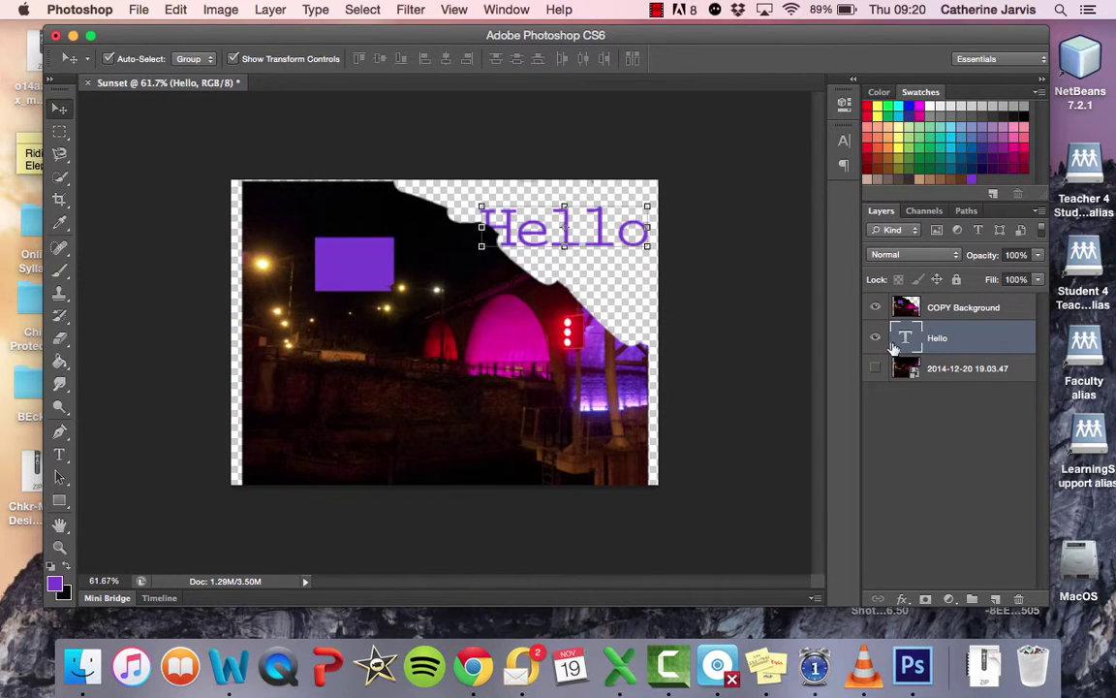
{"action": "left_click_drag", "start_coordinate": [933, 334], "coordinate": [926, 306]}
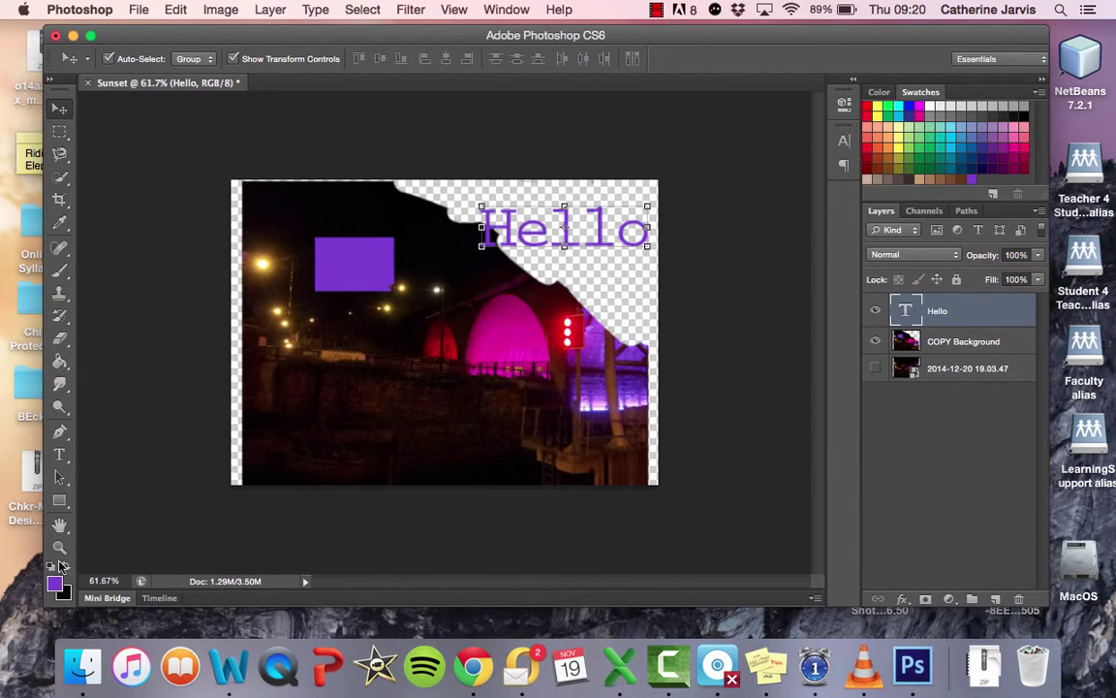
- Smudge the lit arches and lights on the COPY Background layer using the Smudge Tool at 50% strength
{"action": "left_click", "coordinate": [64, 392]}
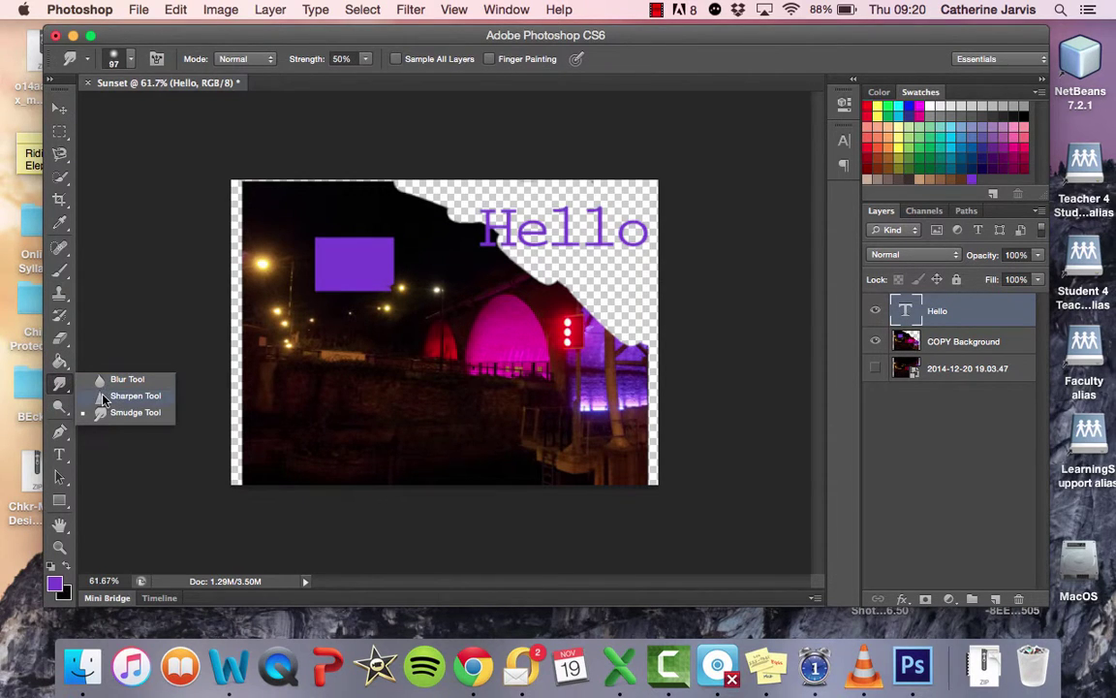
{"action": "left_click", "coordinate": [101, 412]}
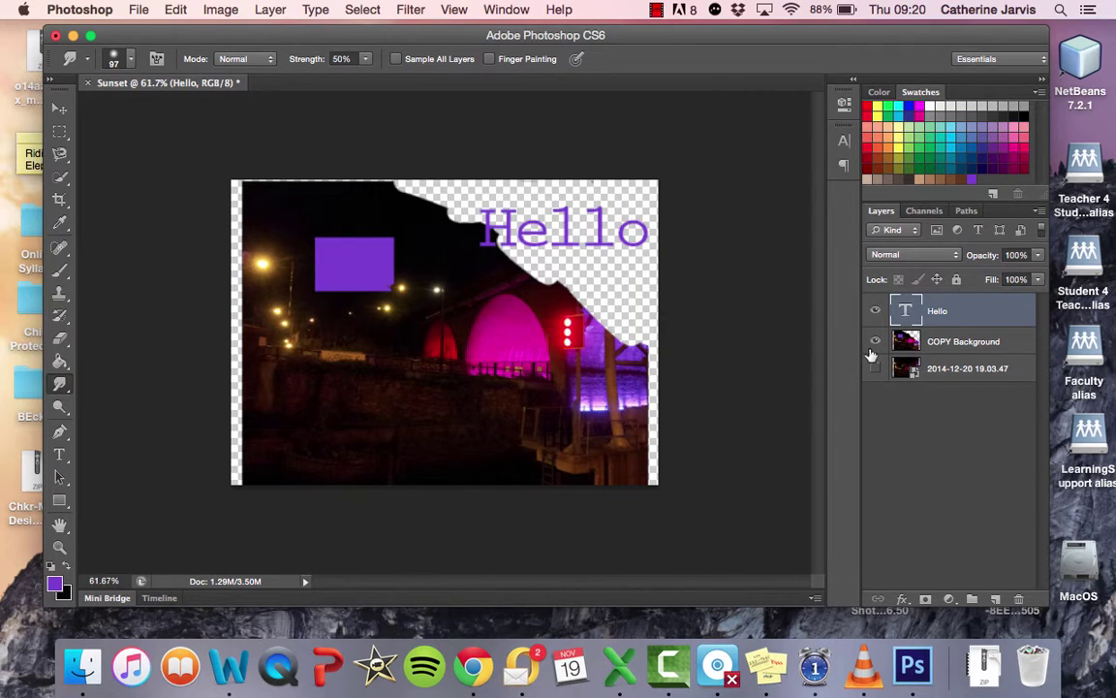
{"action": "left_click", "coordinate": [930, 342]}
{"action": "mouse_move", "coordinate": [582, 383]}
{"action": "left_mouse_down"}
{"action": "mouse_move", "coordinate": [572, 344]}
{"action": "mouse_move", "coordinate": [609, 284]}
{"action": "mouse_move", "coordinate": [568, 444]}
{"action": "mouse_move", "coordinate": [558, 339]}
{"action": "mouse_move", "coordinate": [498, 299]}
{"action": "mouse_move", "coordinate": [483, 353]}
{"action": "mouse_move", "coordinate": [332, 318]}
{"action": "mouse_move", "coordinate": [427, 301]}
{"action": "mouse_move", "coordinate": [409, 263]}
{"action": "left_mouse_up"}
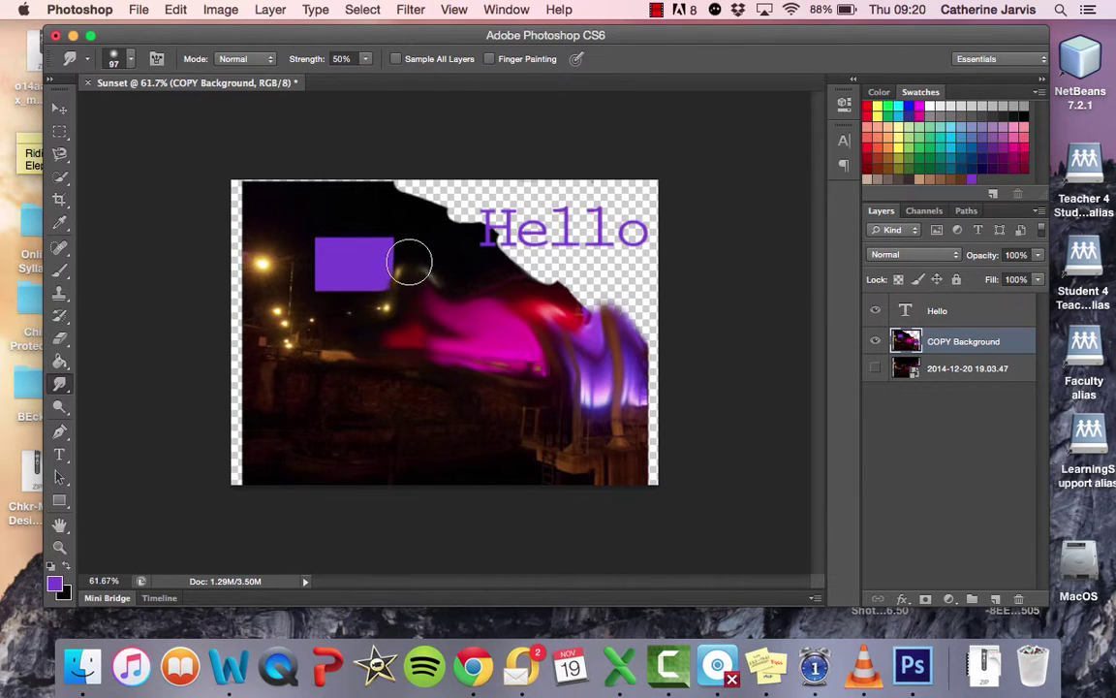
{"action": "left_click", "coordinate": [366, 59]}
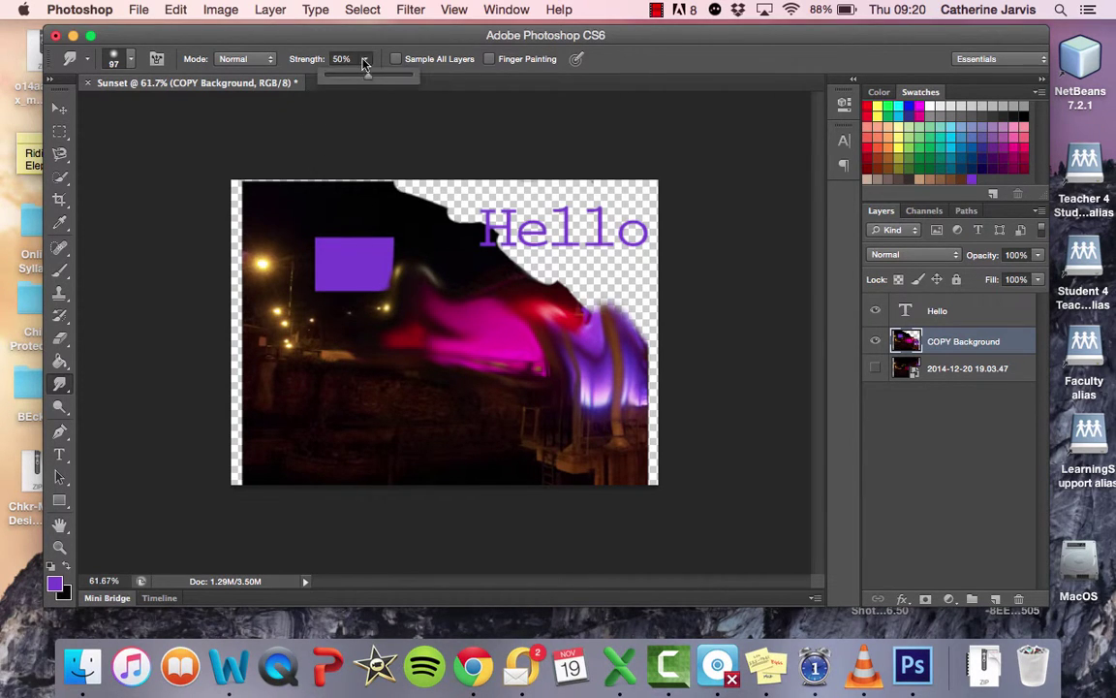
{"action": "left_click", "coordinate": [264, 60]}
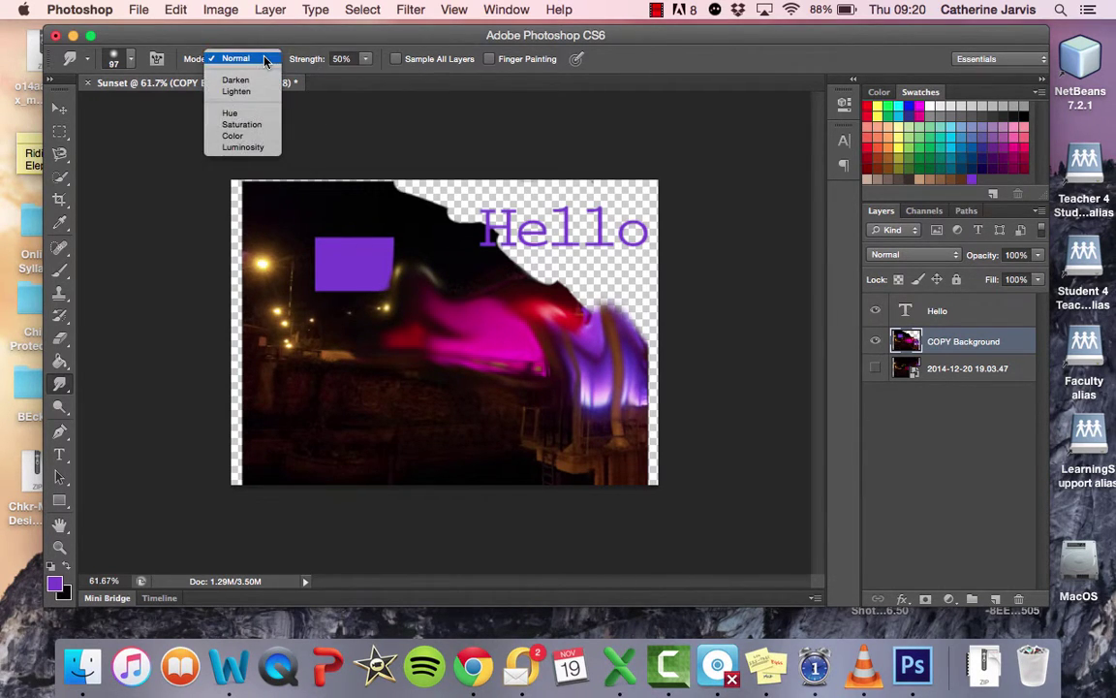
{"action": "left_click", "coordinate": [265, 60]}
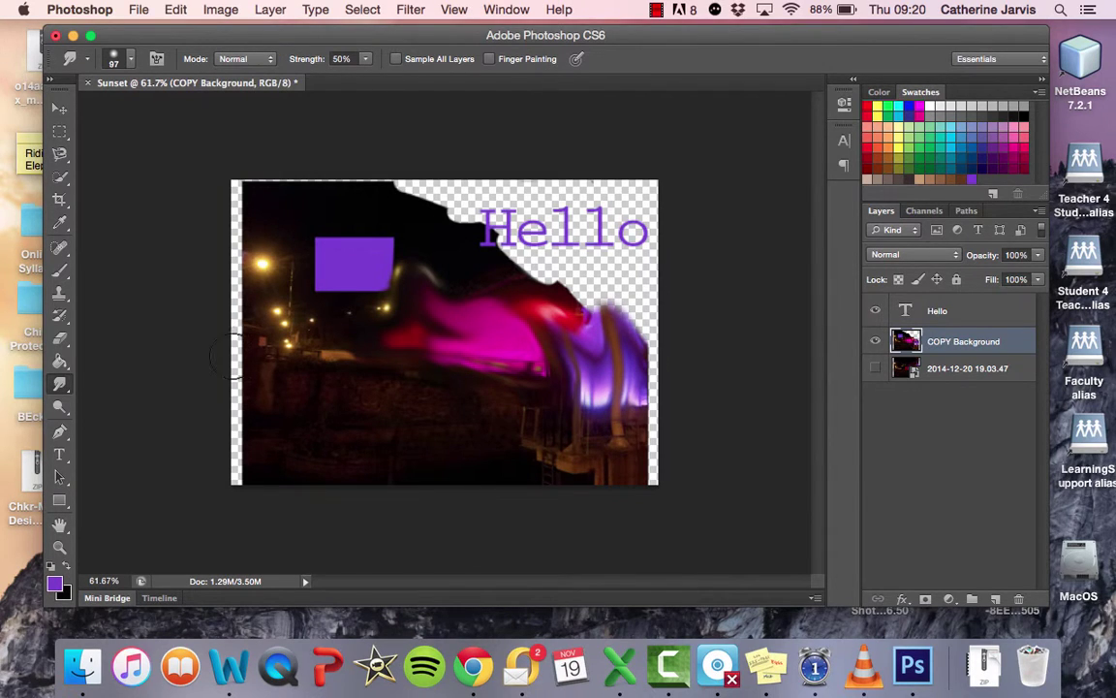
- Switch to the Blur Tool for use on the COPY Background layer
{"action": "left_click", "coordinate": [67, 392]}
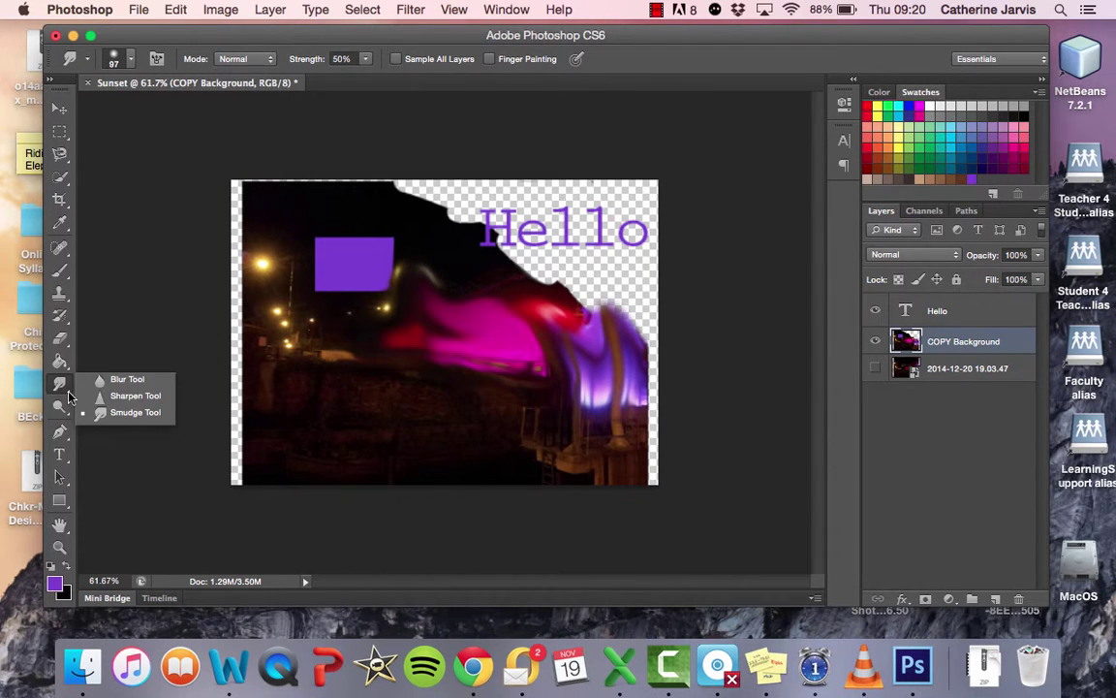
{"action": "left_click", "coordinate": [115, 380]}
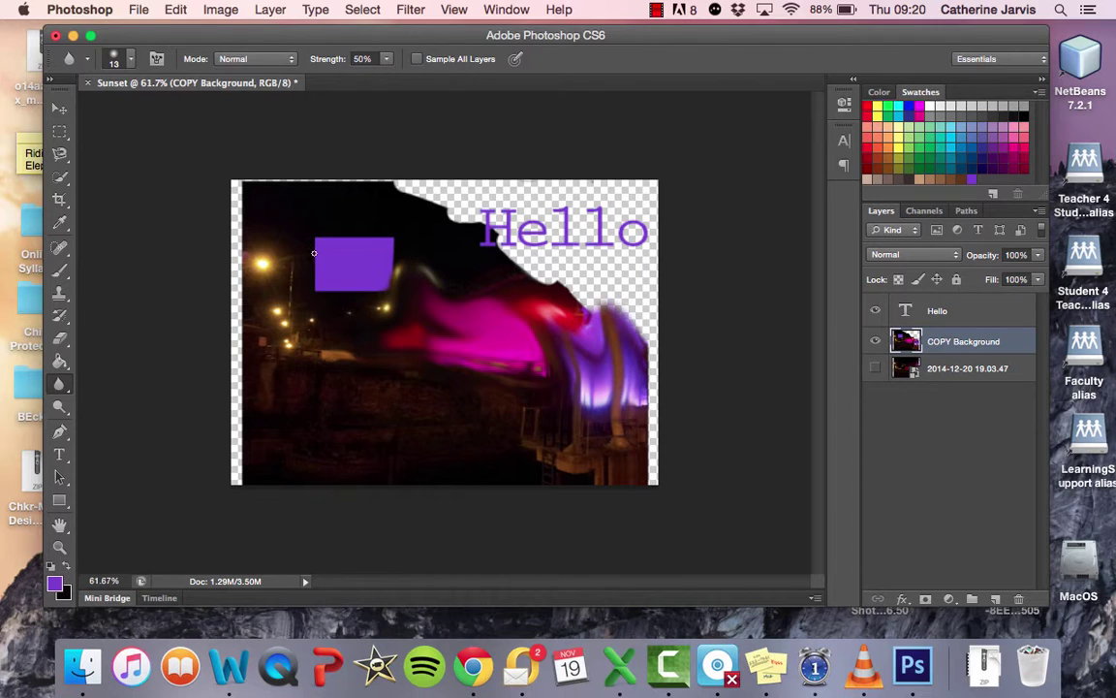